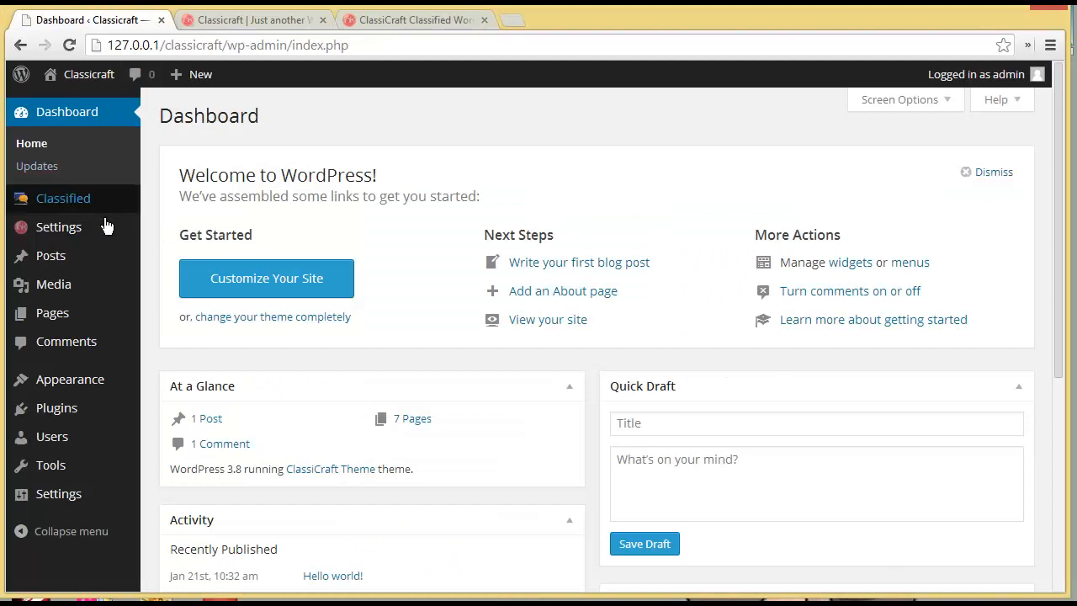
- Open the ClassiCraft Custom Field page from the Settings menu in the WordPress admin
mouse_move(106, 229)
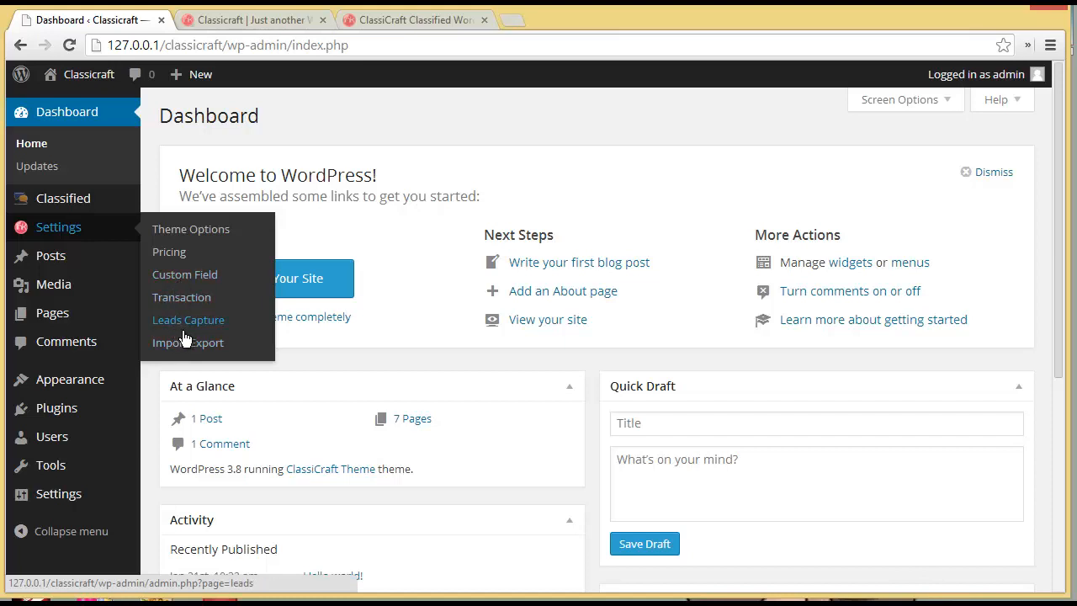
left_click(201, 276)
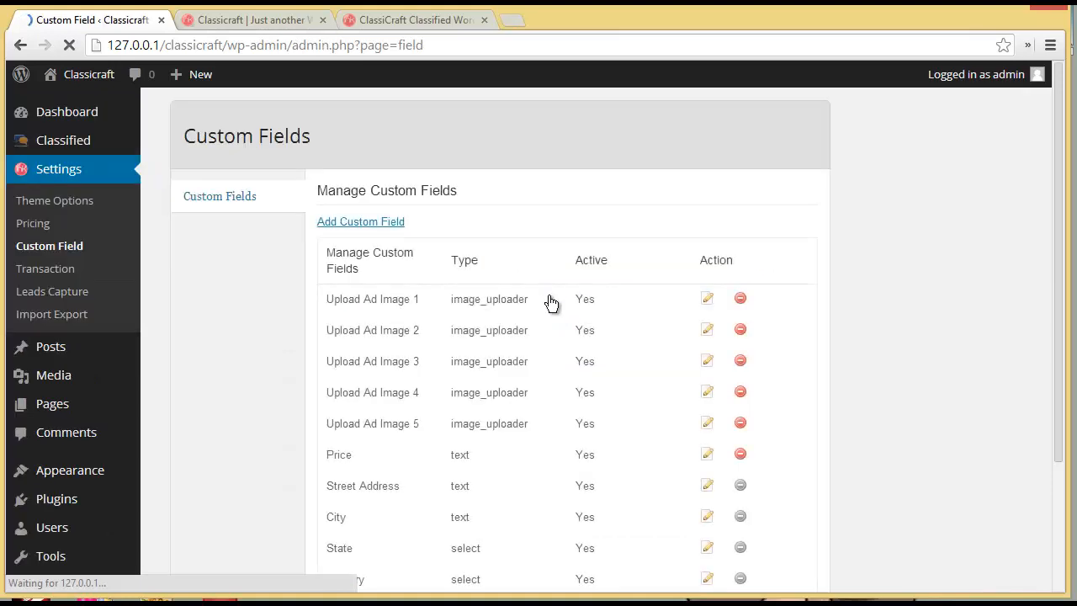
- Review the custom fields down to Country and ZIP/Postal Code, note Street Address is undeletable, and start a new field
scroll(551, 302, "down", 1)
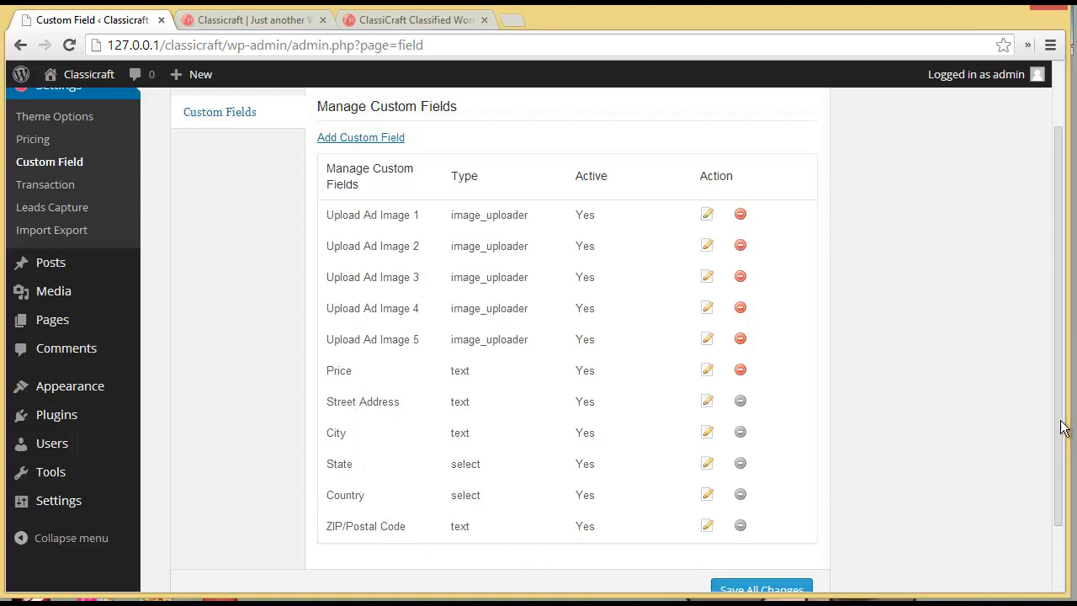
scroll(1062, 453, "down", 1)
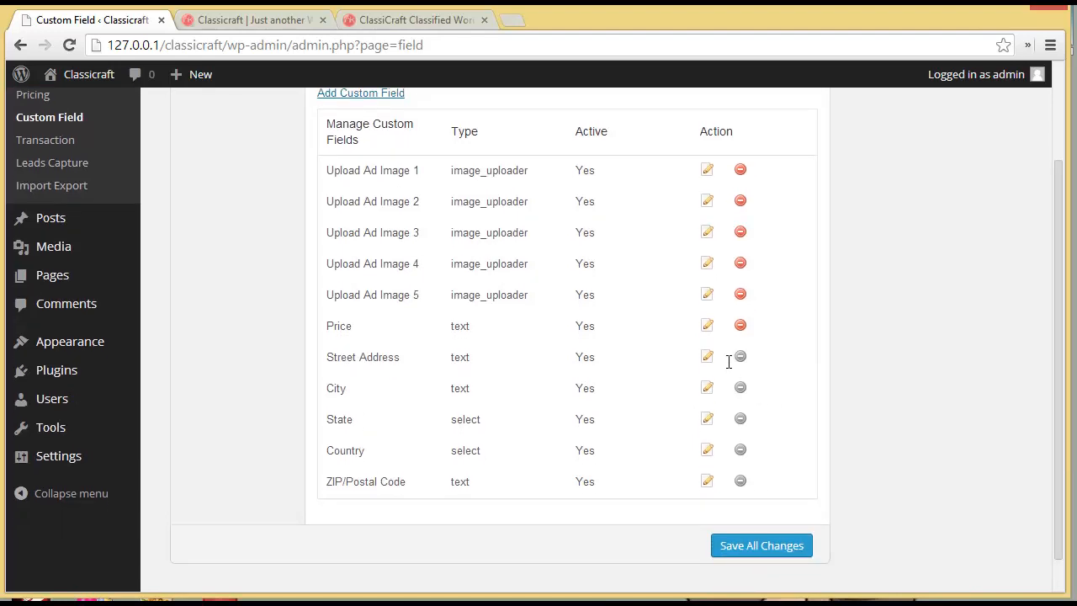
mouse_move(739, 362)
scroll(667, 420, "up", 3)
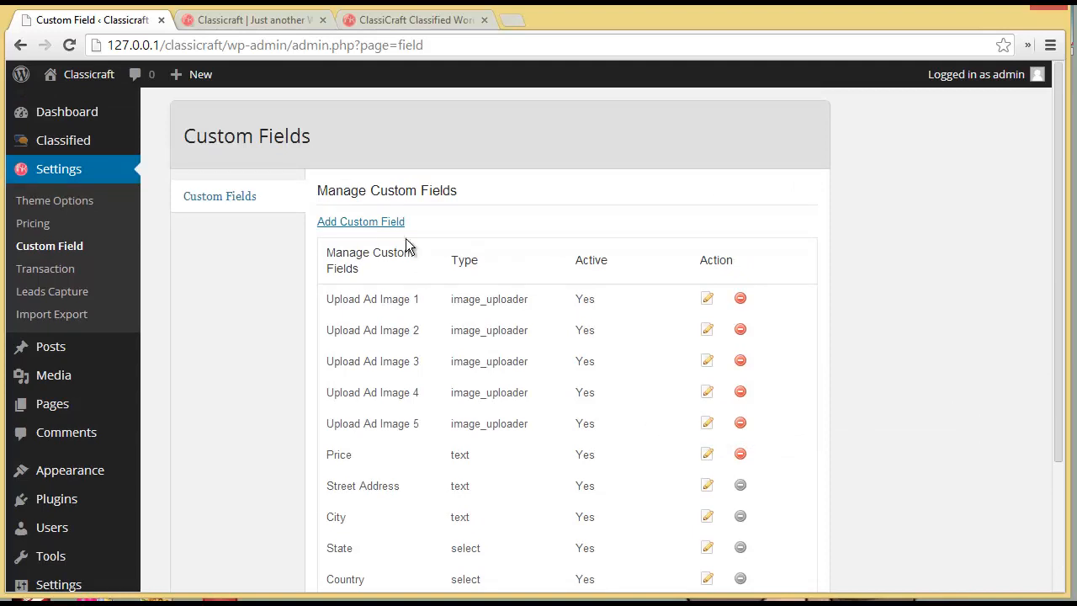
left_click(379, 222)
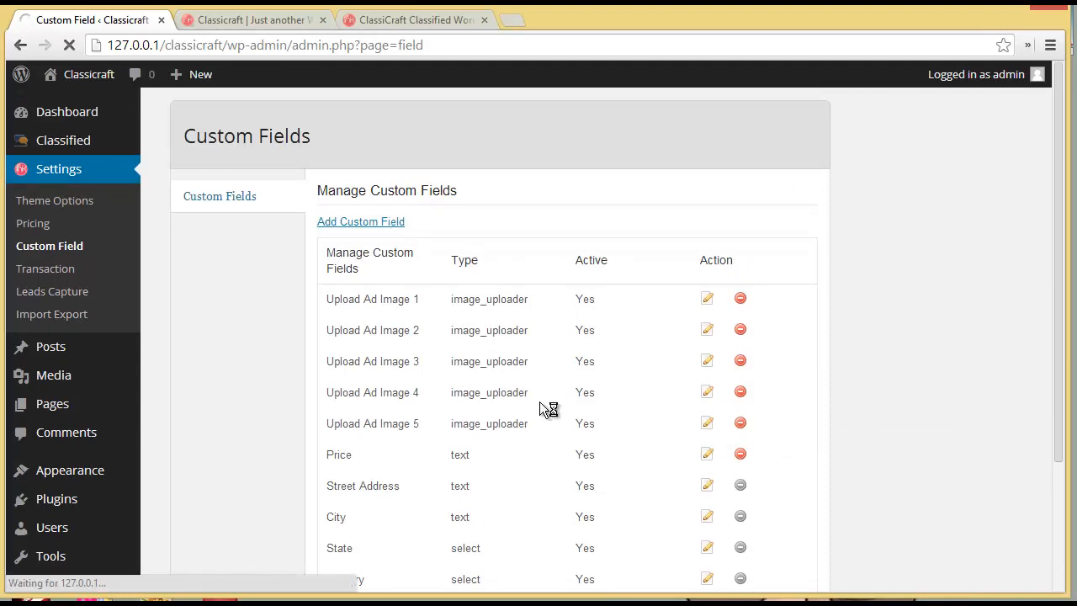
- Create an Image Uploader field named 'Upload Ad Image 6' with HTML variable name cc_image6
left_click(470, 286)
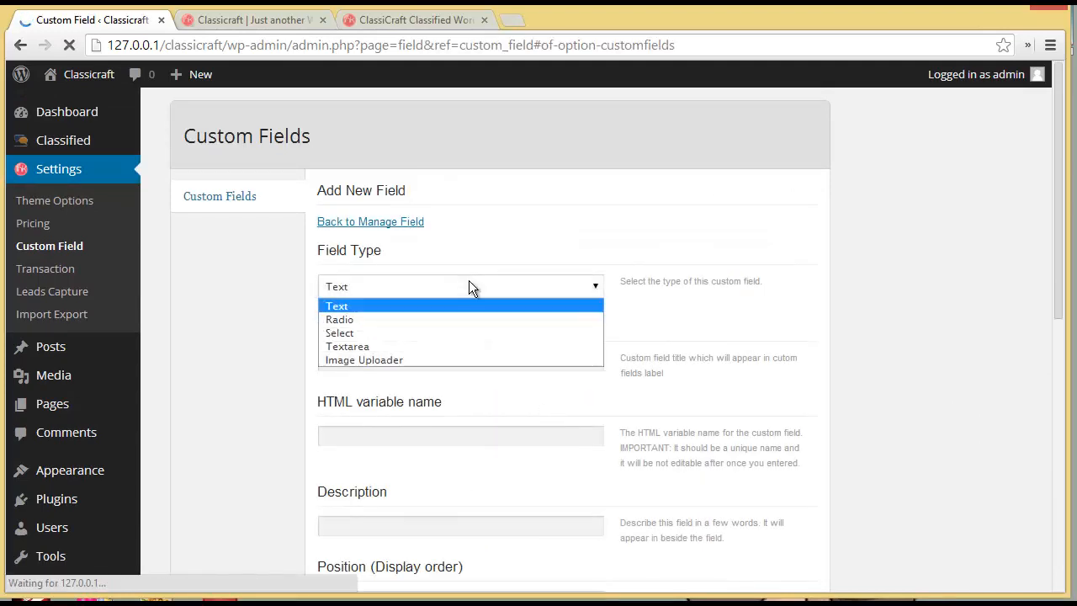
left_click(467, 360)
left_click(468, 362)
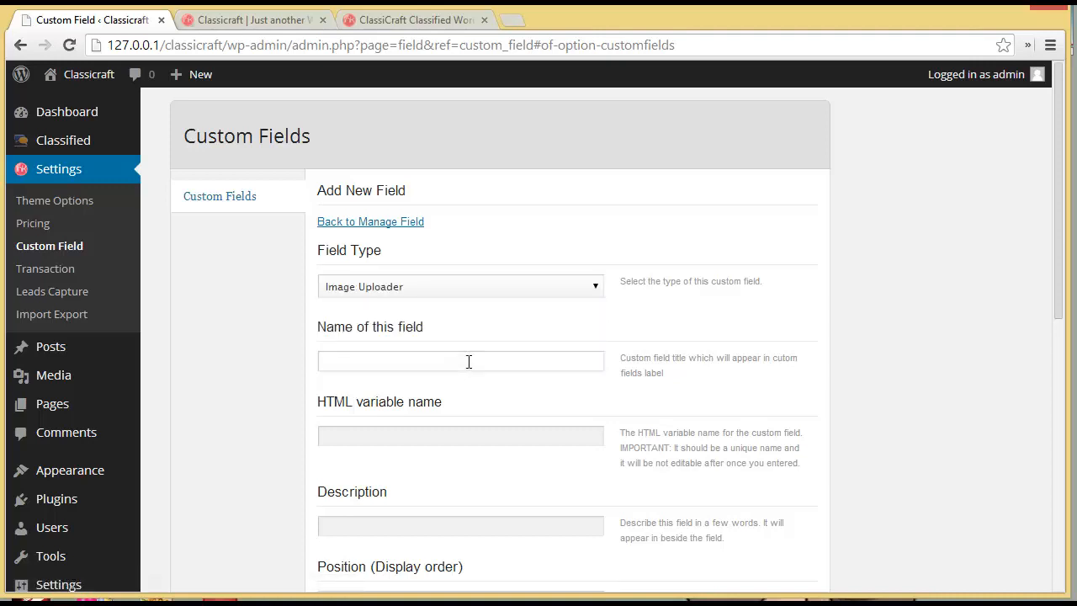
type("Upload")
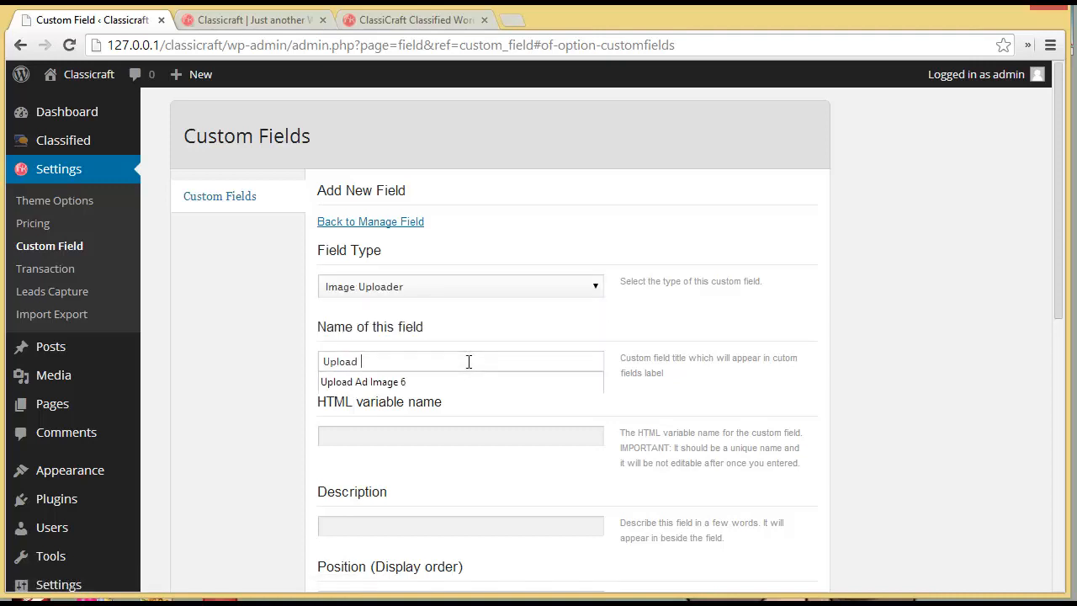
left_click(450, 381)
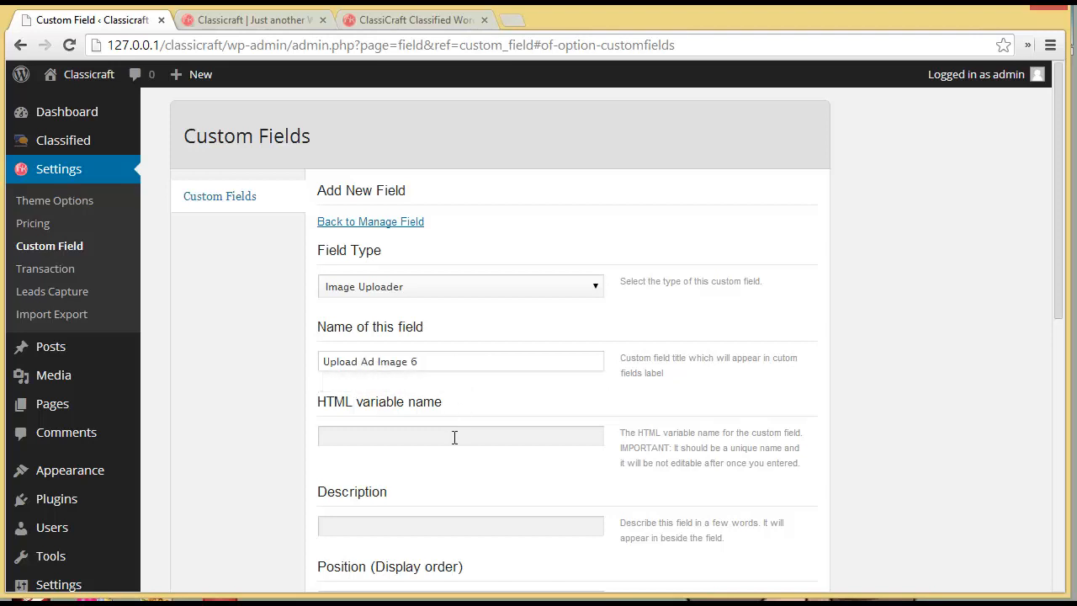
left_click(453, 436)
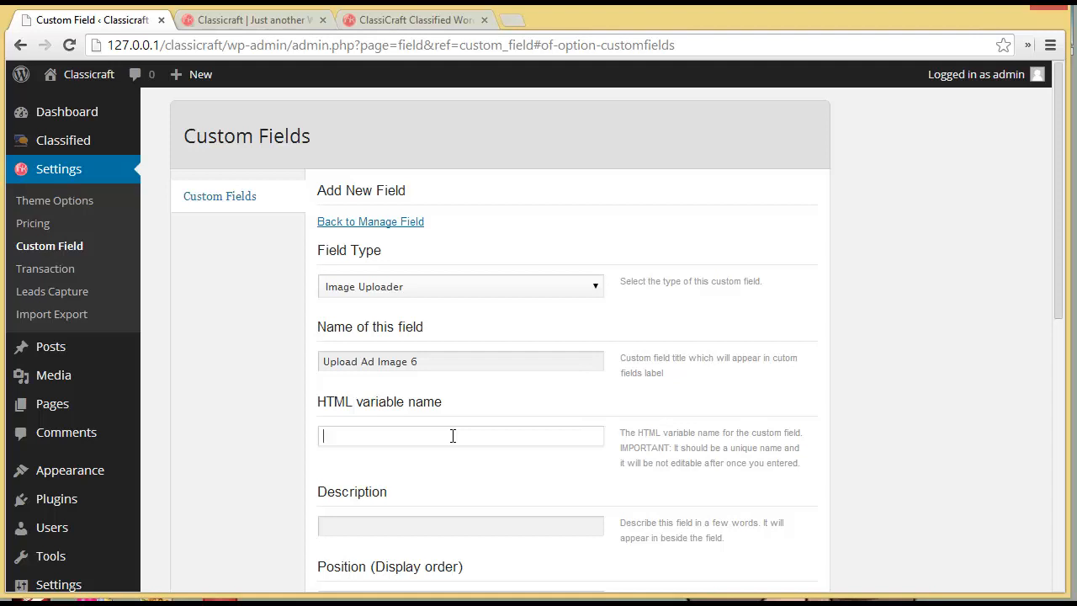
type("cc")
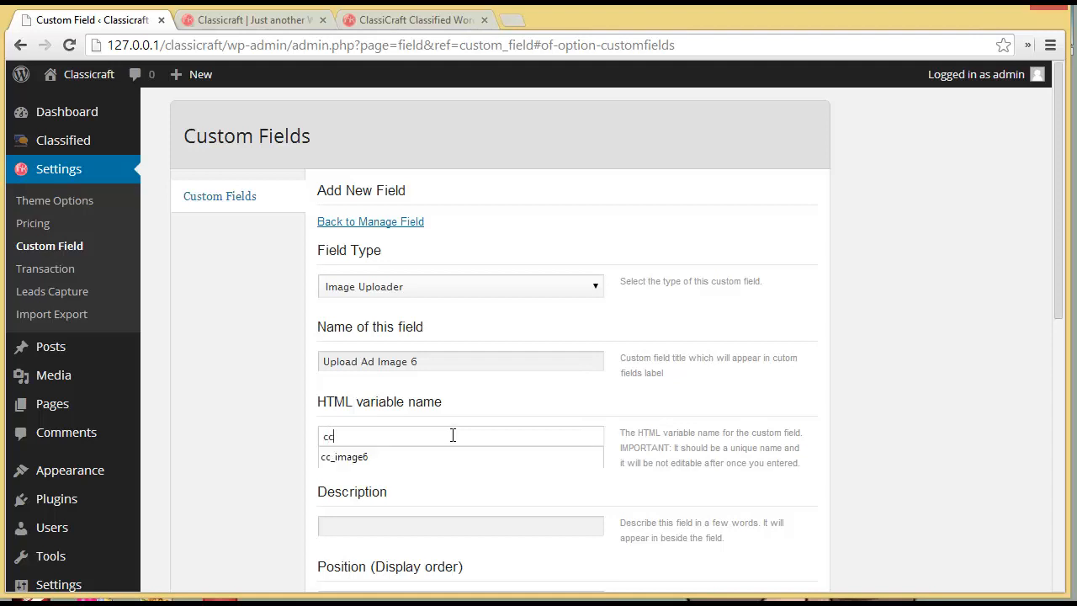
left_click(451, 451)
scroll(451, 437, "down", 2)
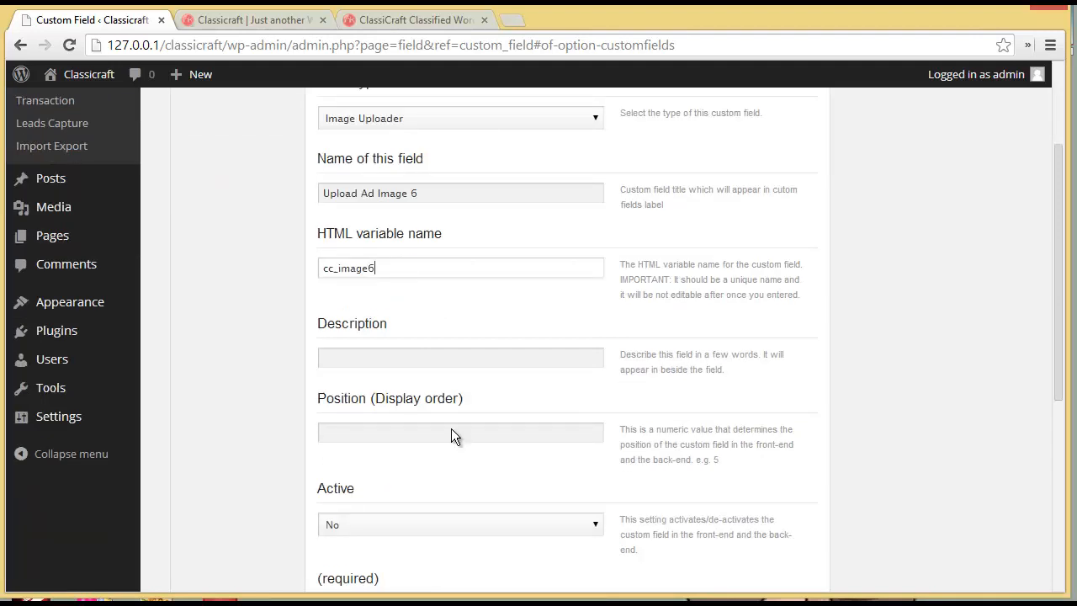
left_click(433, 357)
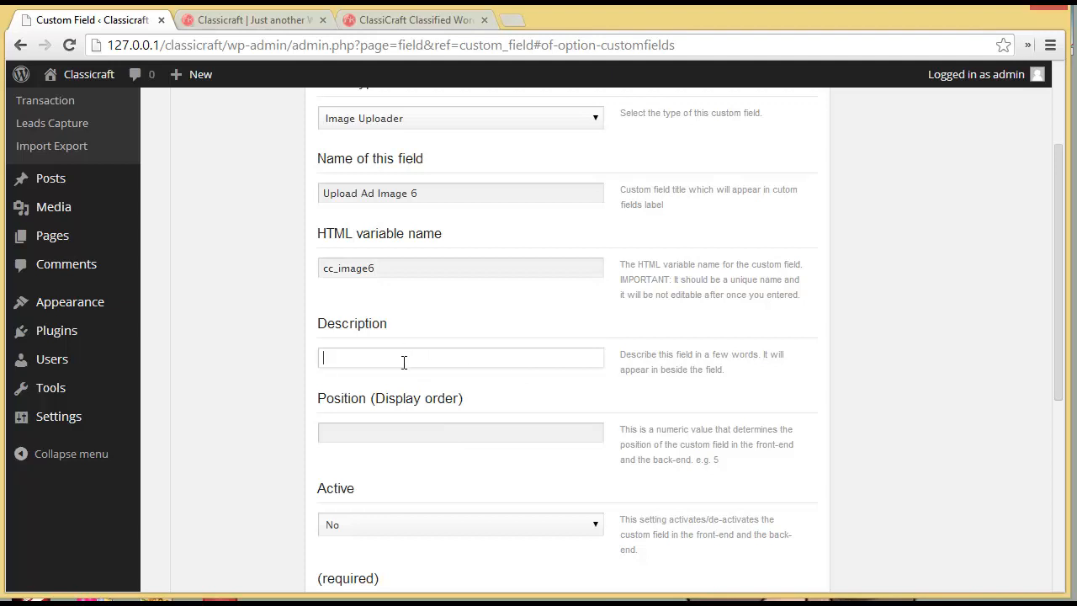
left_click(415, 438)
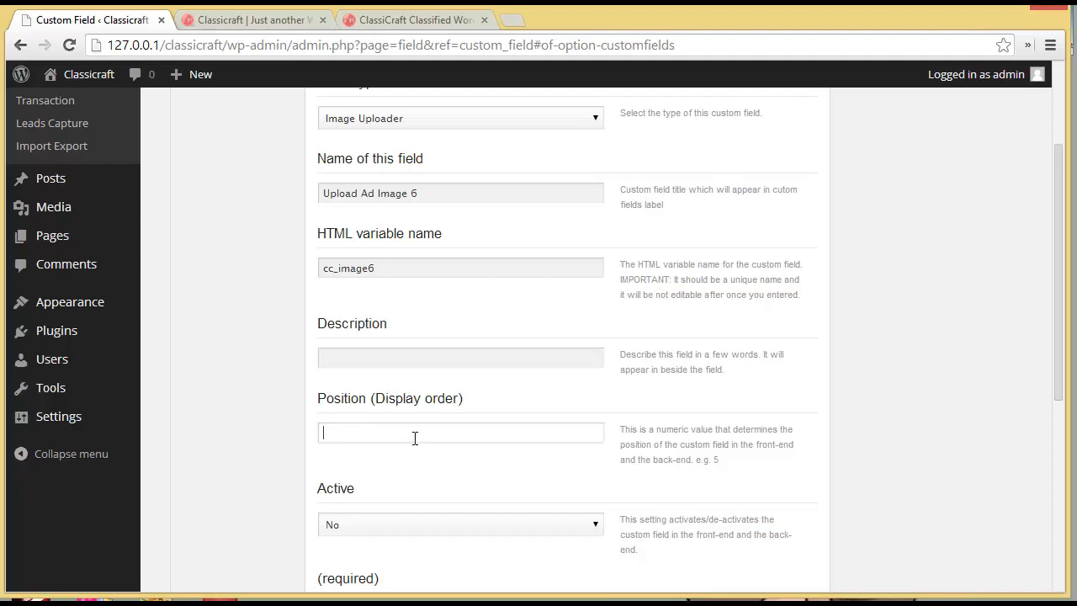
- Give the field position 6, set Active to Yes and leave Required at No
type("6")
left_click(417, 528)
scroll(417, 528, "down", 1)
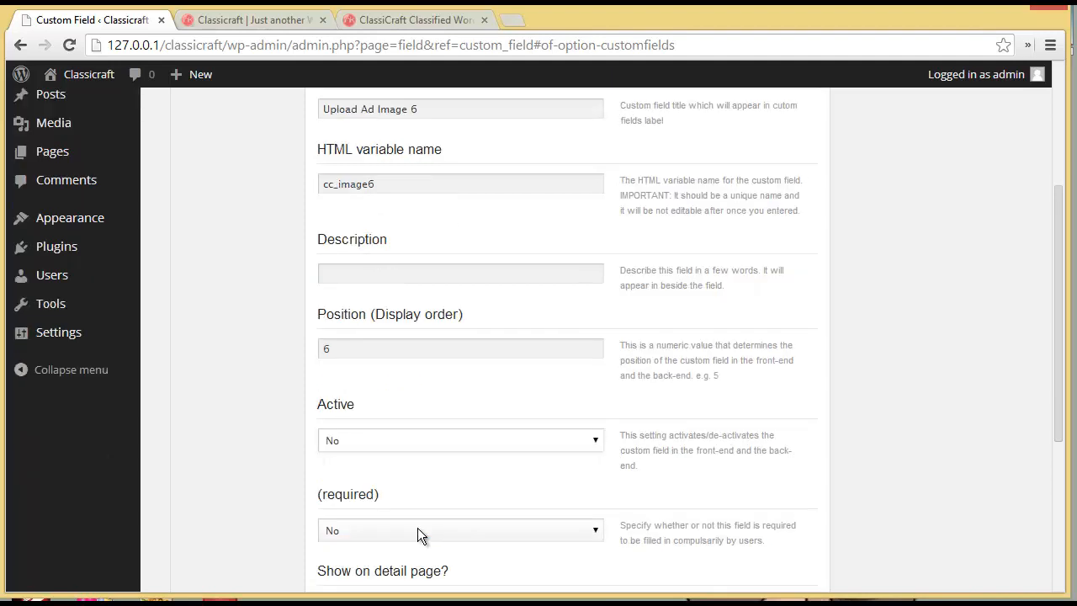
left_click_drag(1058, 356, 1058, 397)
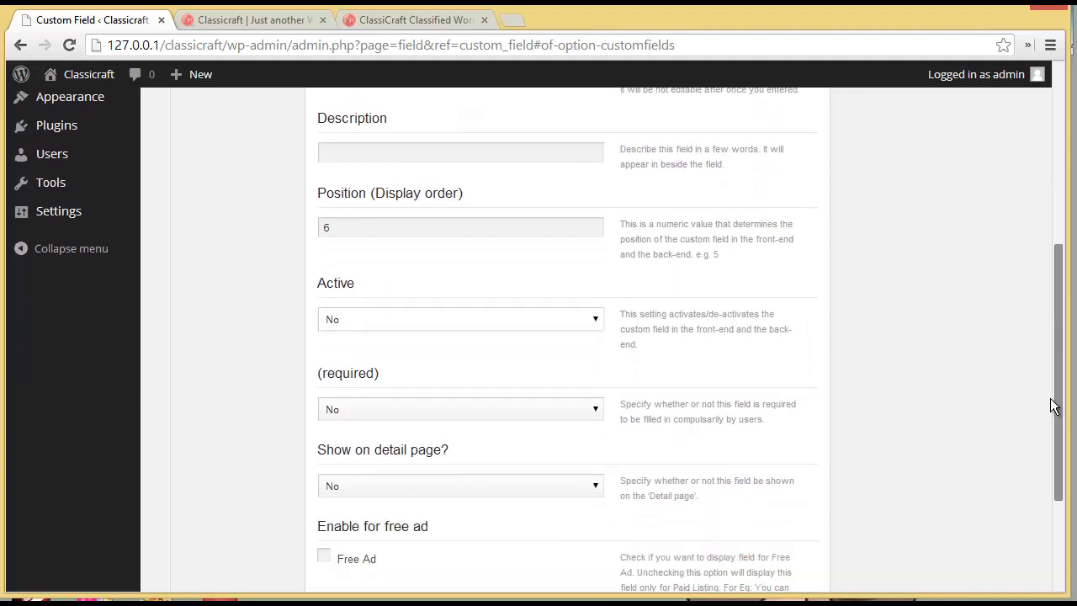
left_click(429, 320)
left_click(423, 350)
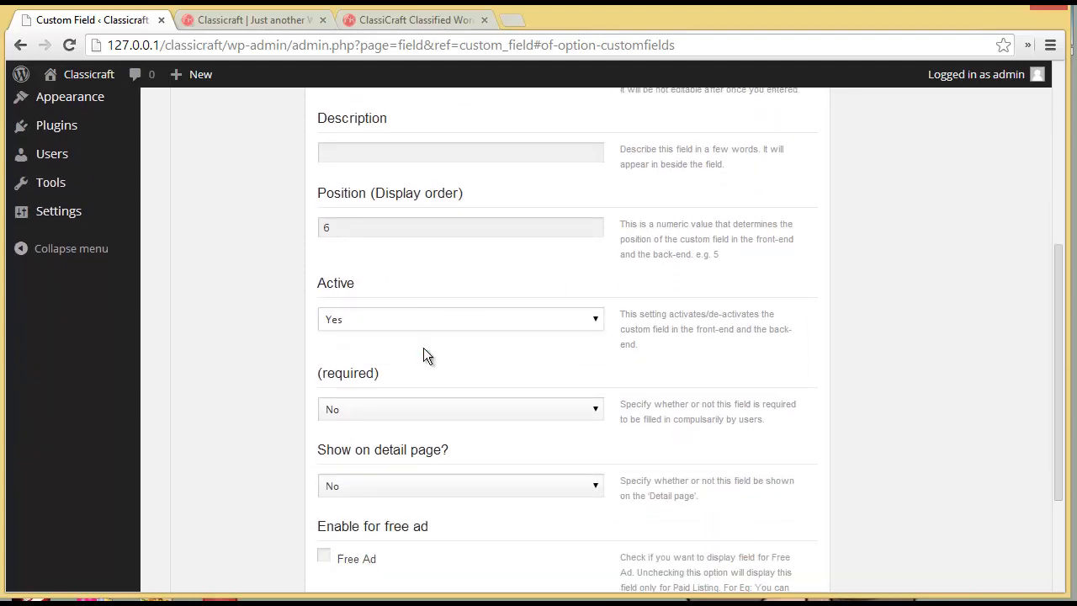
left_click_drag(1057, 403, 1057, 473)
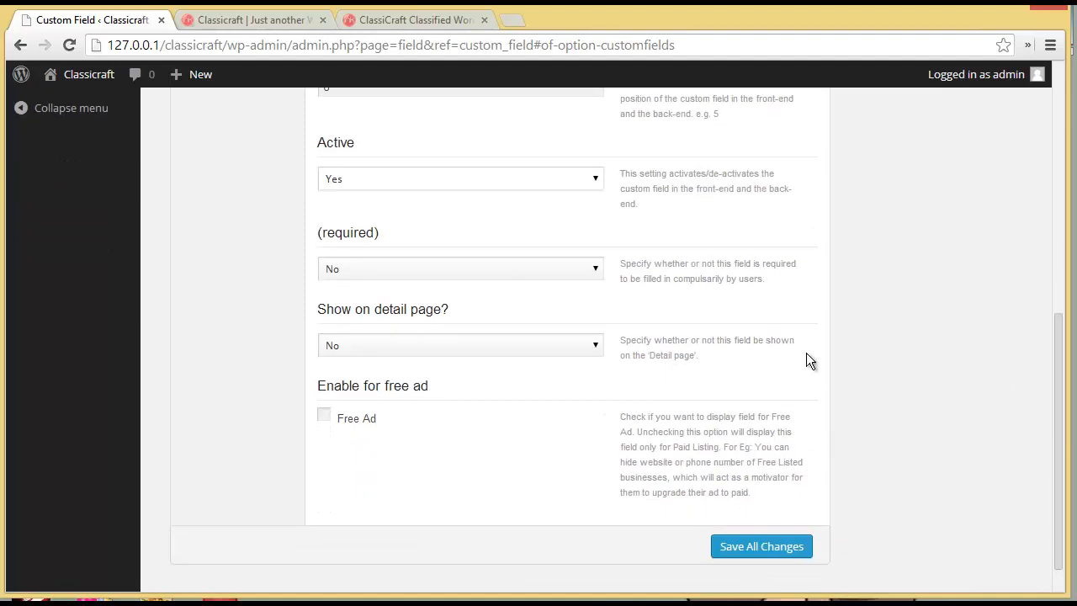
left_click(430, 266)
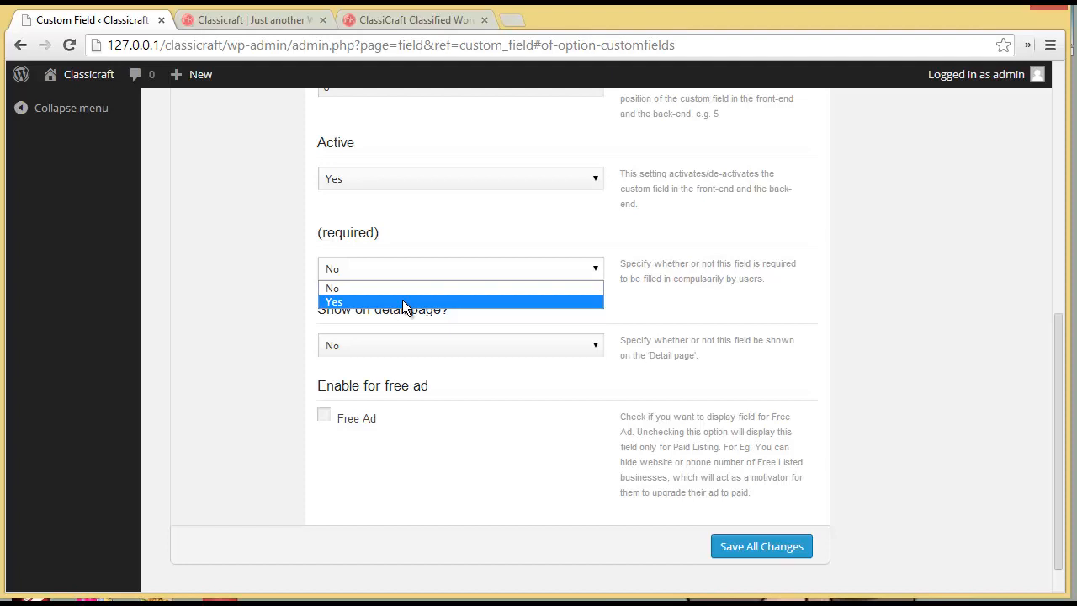
left_click(406, 266)
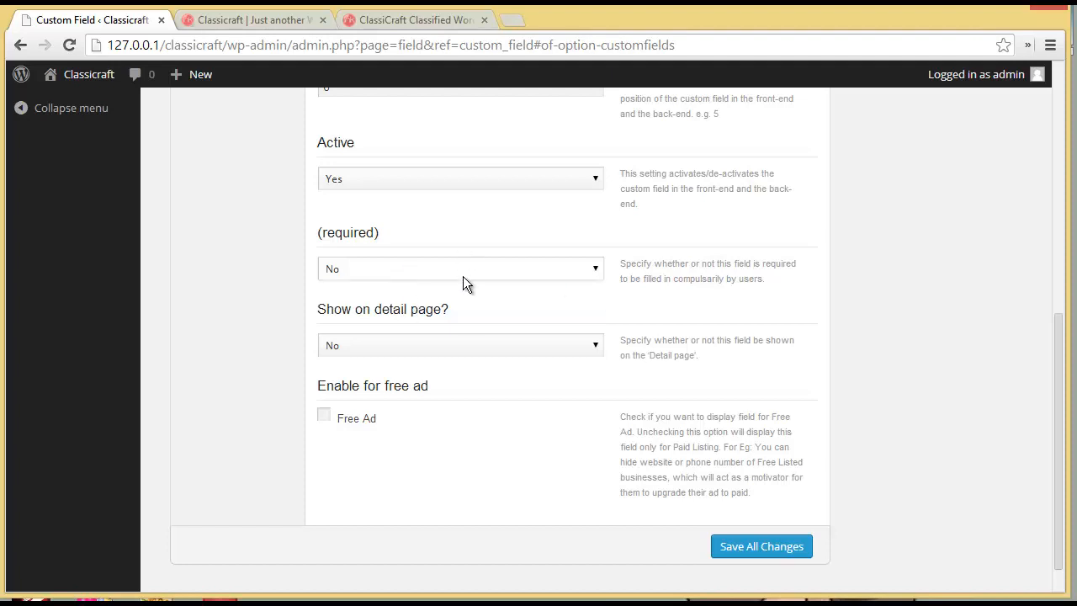
- Show the field on the detail page, enable it for Free Ad, and save all changes
left_click(463, 342)
left_click(467, 375)
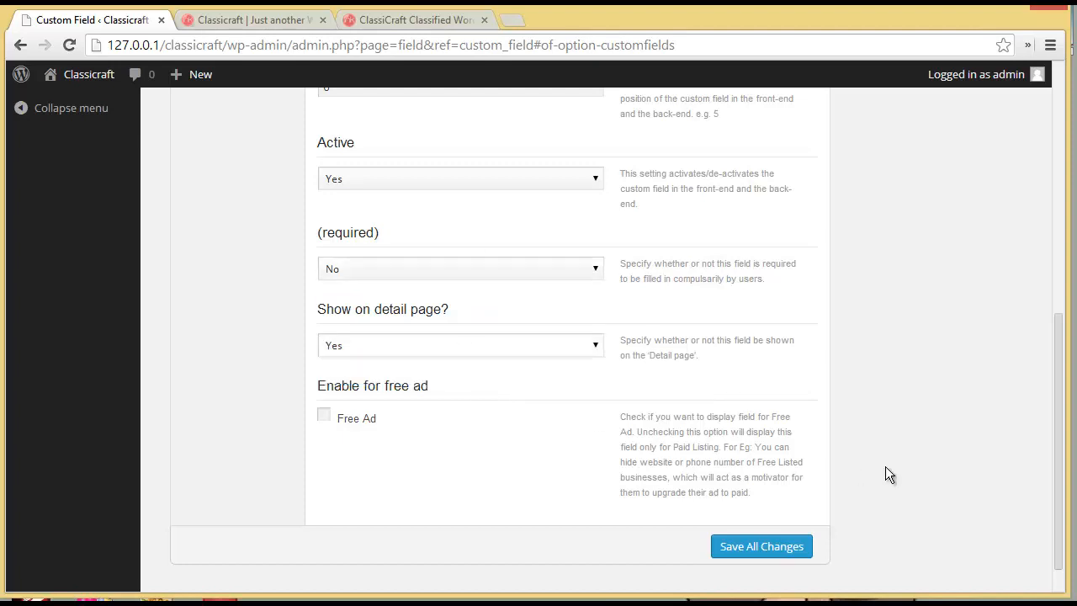
left_click_drag(1065, 396, 1062, 445)
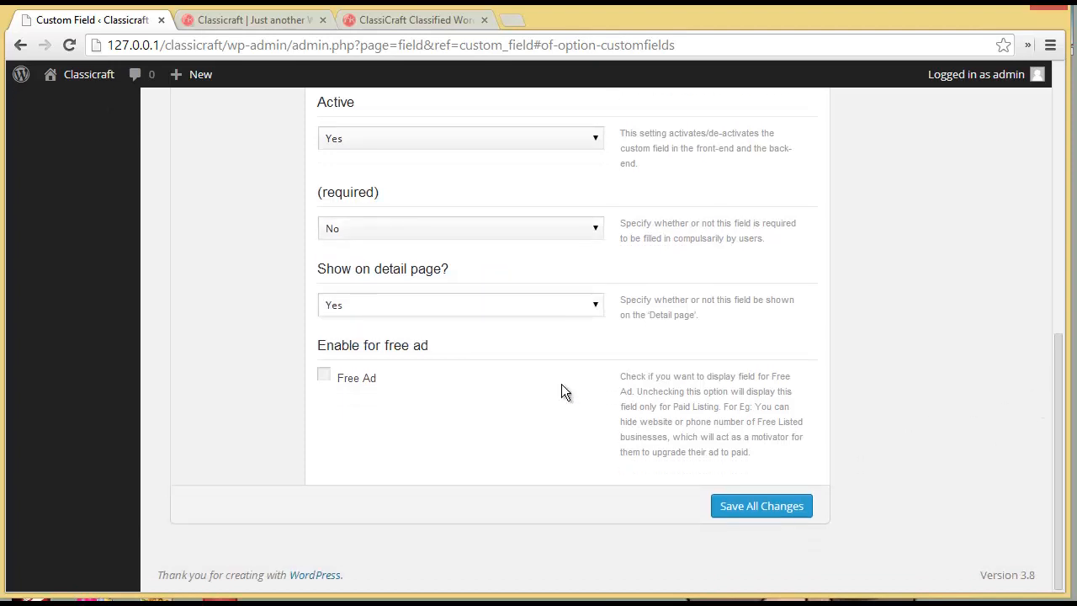
left_click(324, 376)
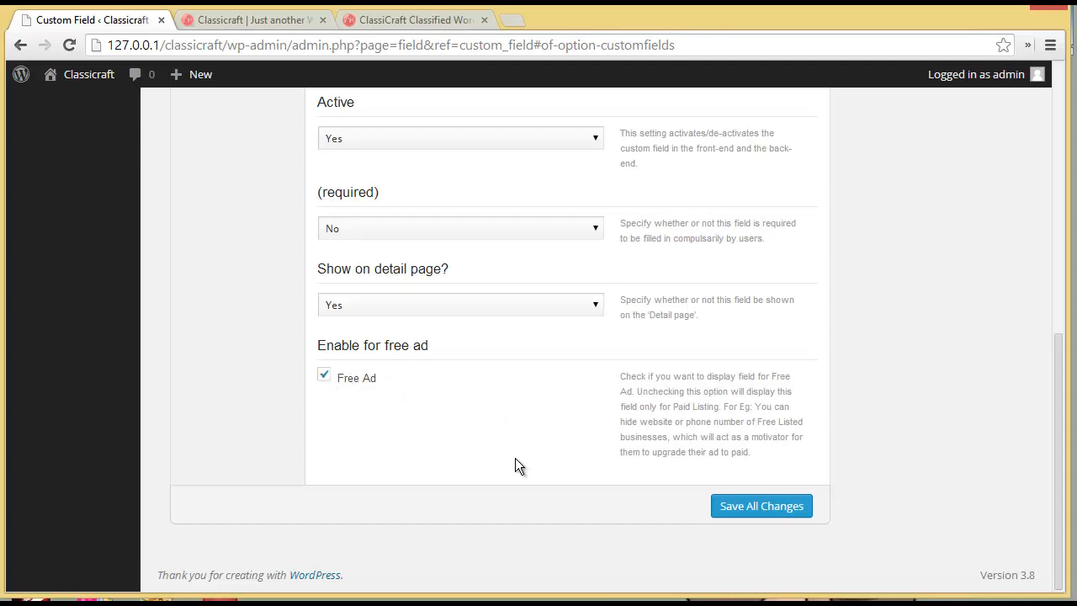
left_click(760, 505)
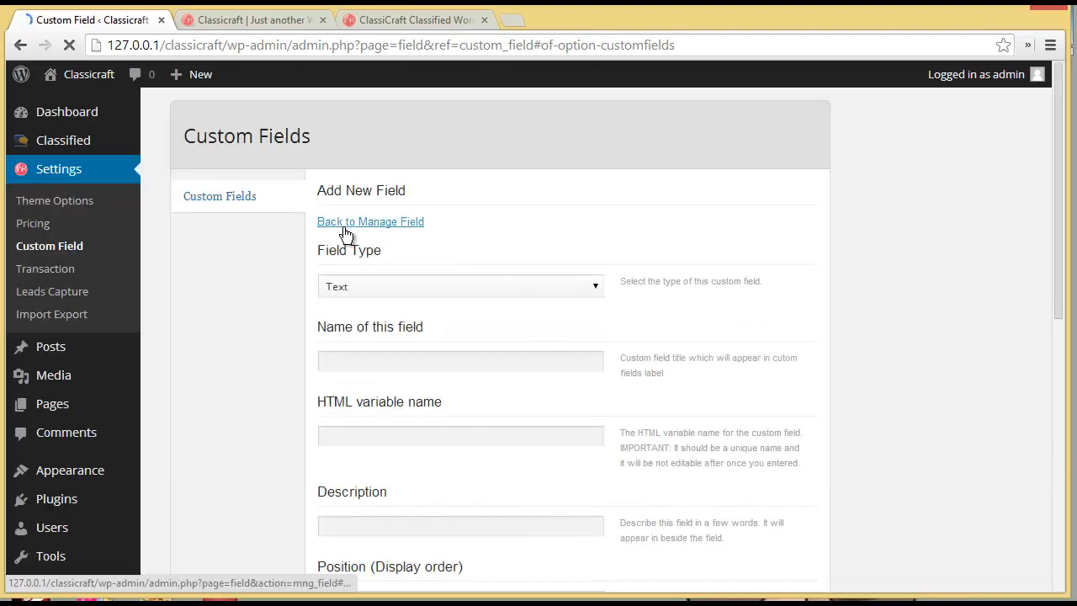
- Return to Manage Custom Fields, confirm Upload Ad Image 6 is listed last, then go to the Classicraft front end
left_click(344, 227)
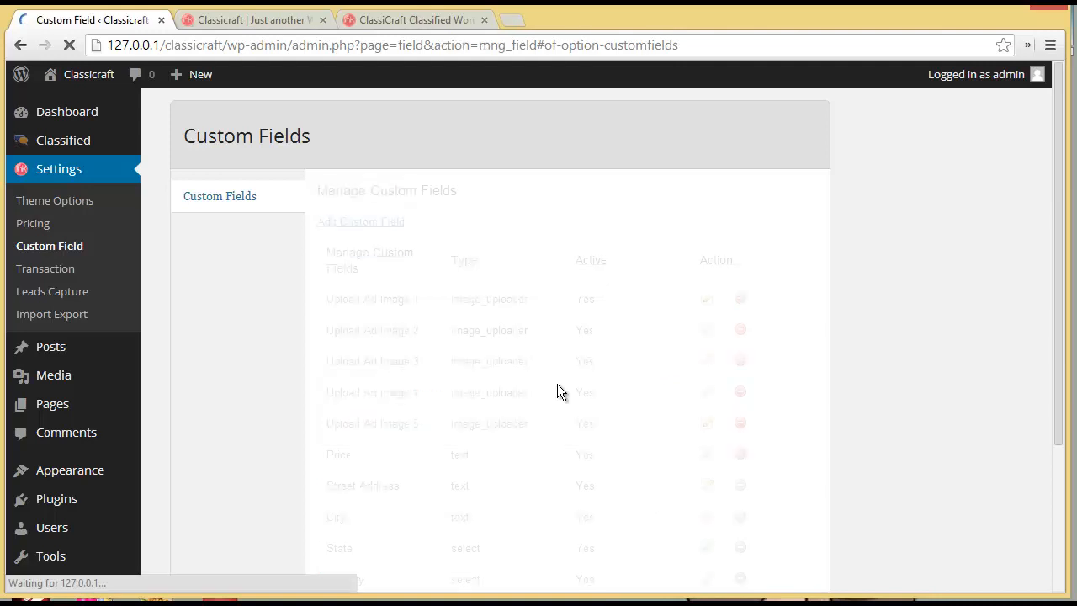
scroll(557, 384, "down", 3)
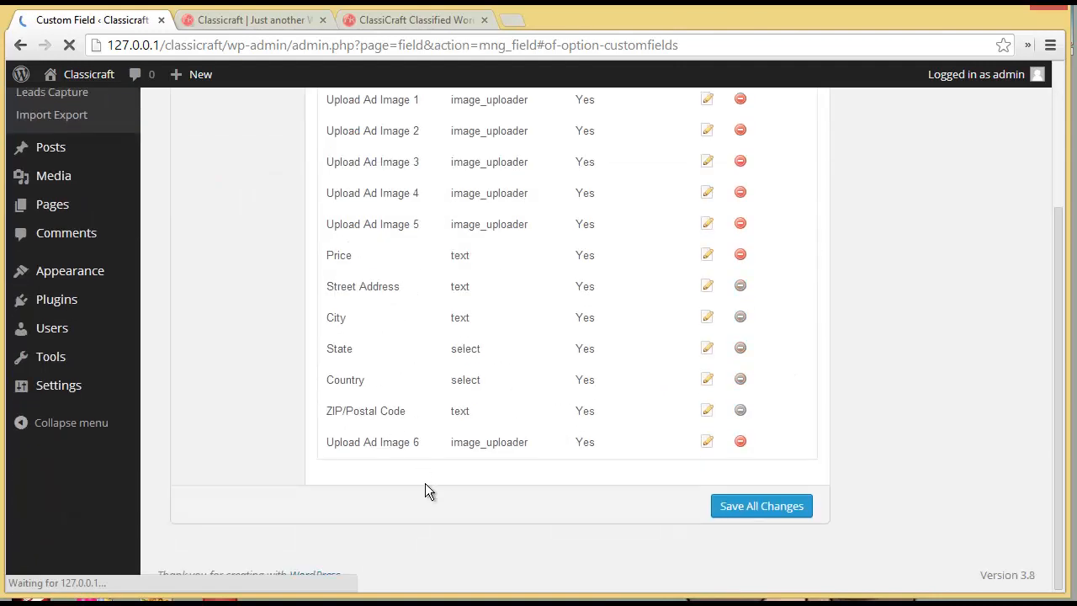
left_click(258, 21)
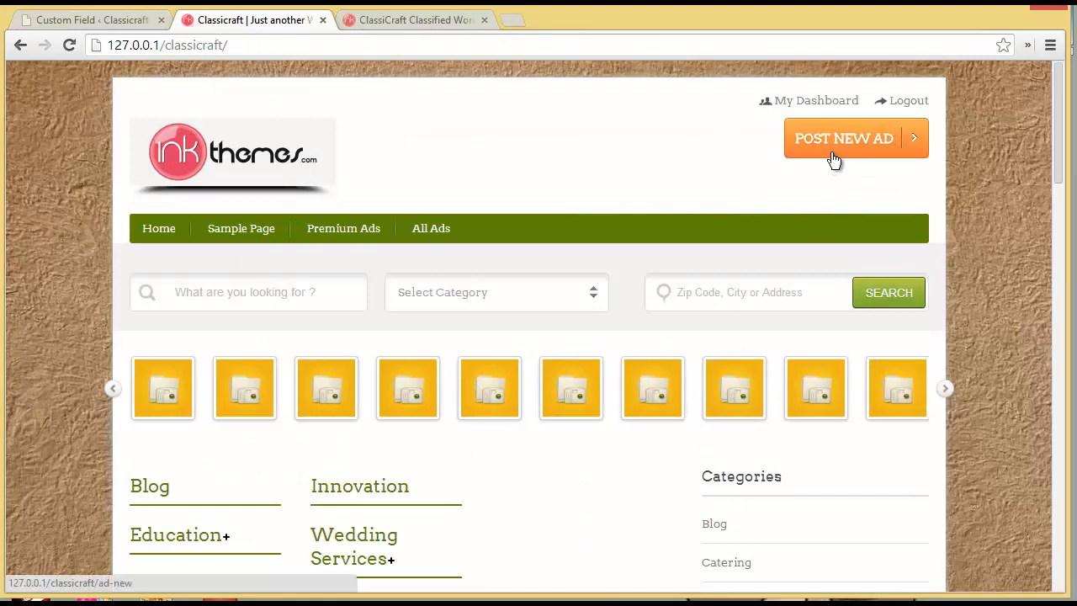
- Start a new ad titled 'Shemrock Play School' in category Education, subcategory Play School
left_click(833, 150)
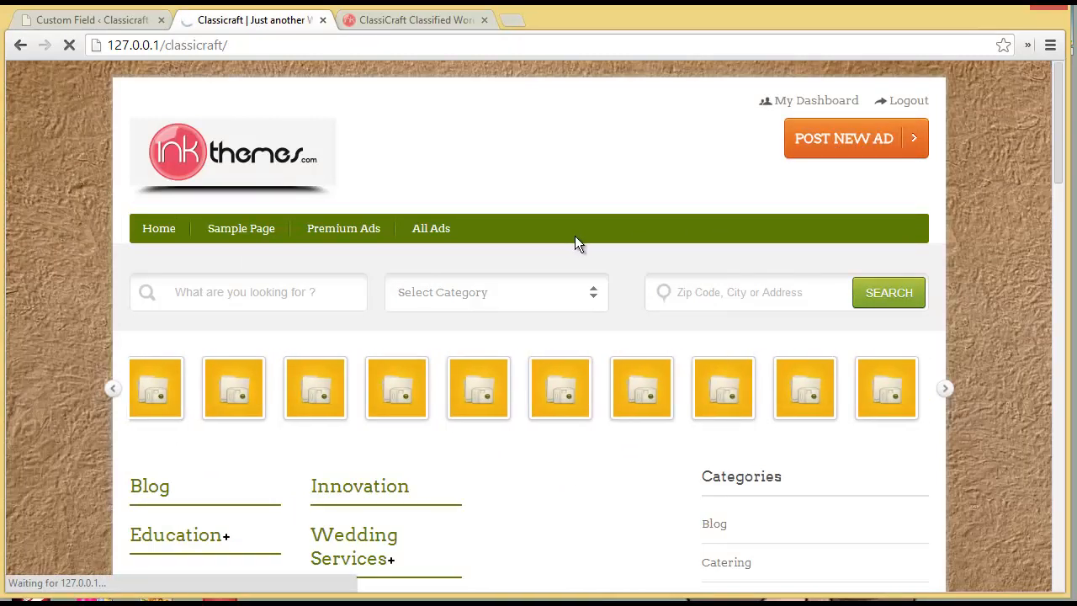
scroll(575, 242, "down", 3)
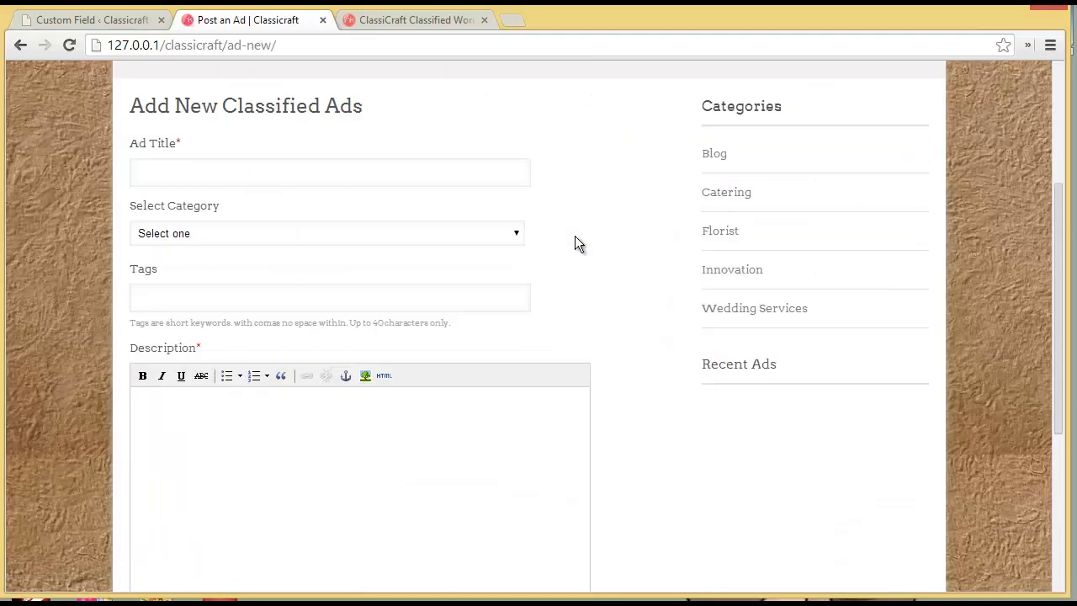
left_click(218, 165)
type("Shem")
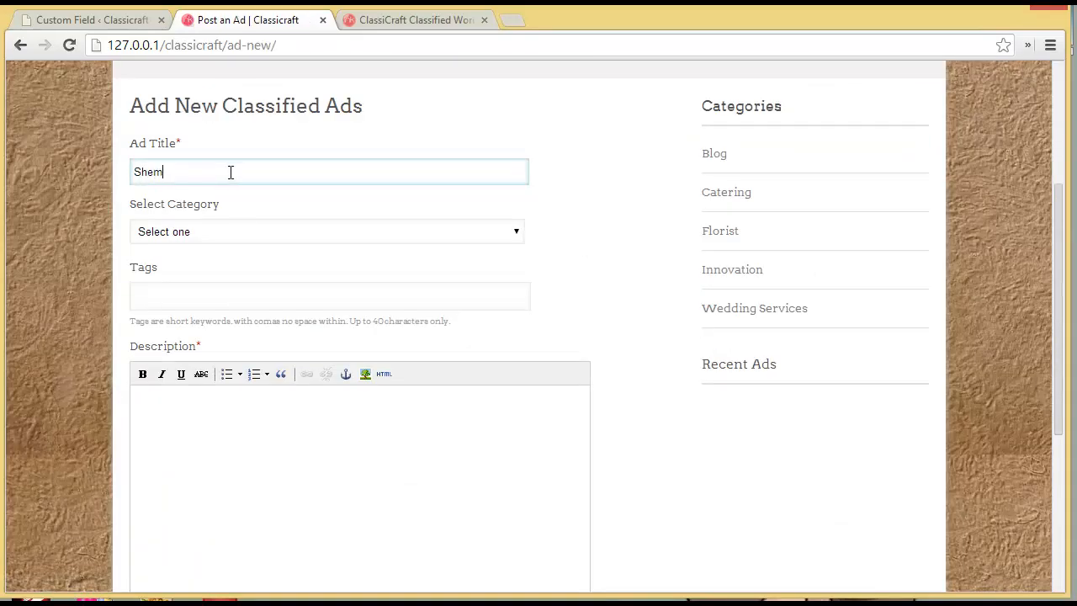
type("rock Play School")
left_click(243, 232)
left_click(241, 278)
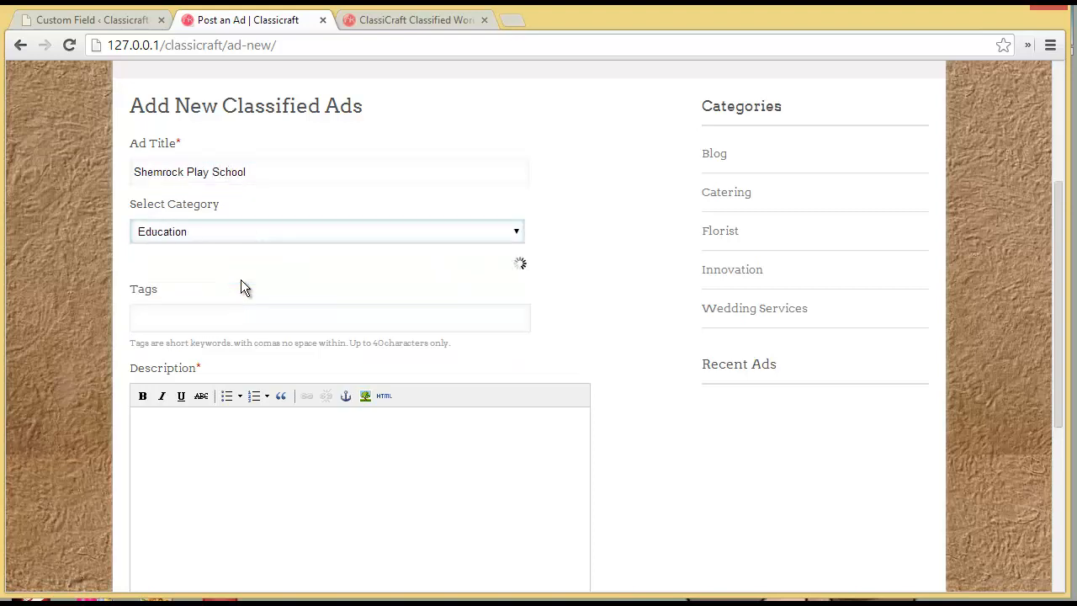
left_click(239, 278)
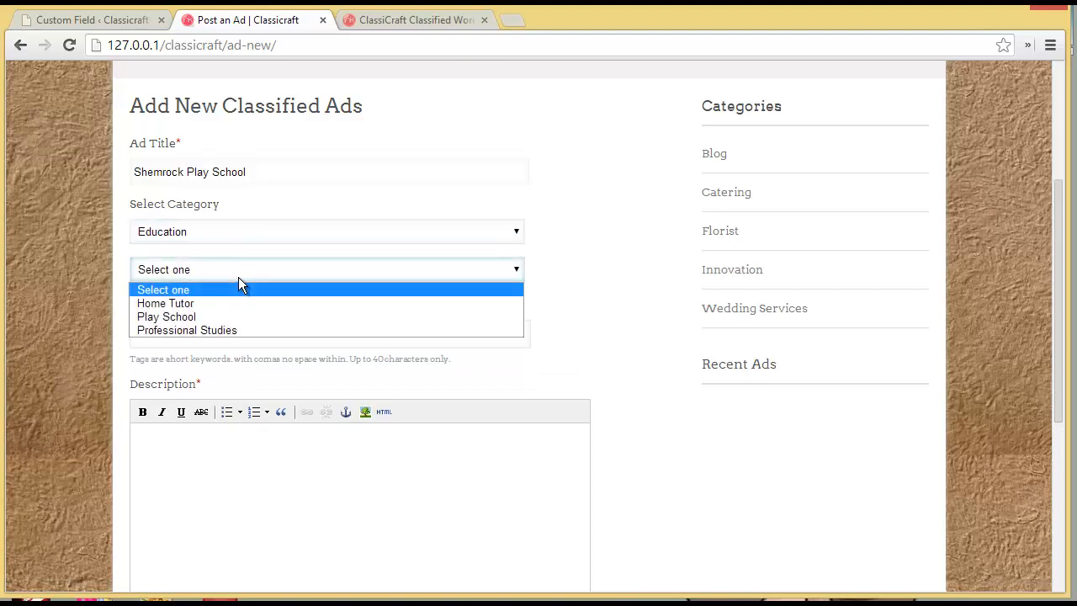
left_click(234, 320)
- Tag the ad 'Education, Play school', paste in its two-paragraph description, and continue to Next
left_click(234, 356)
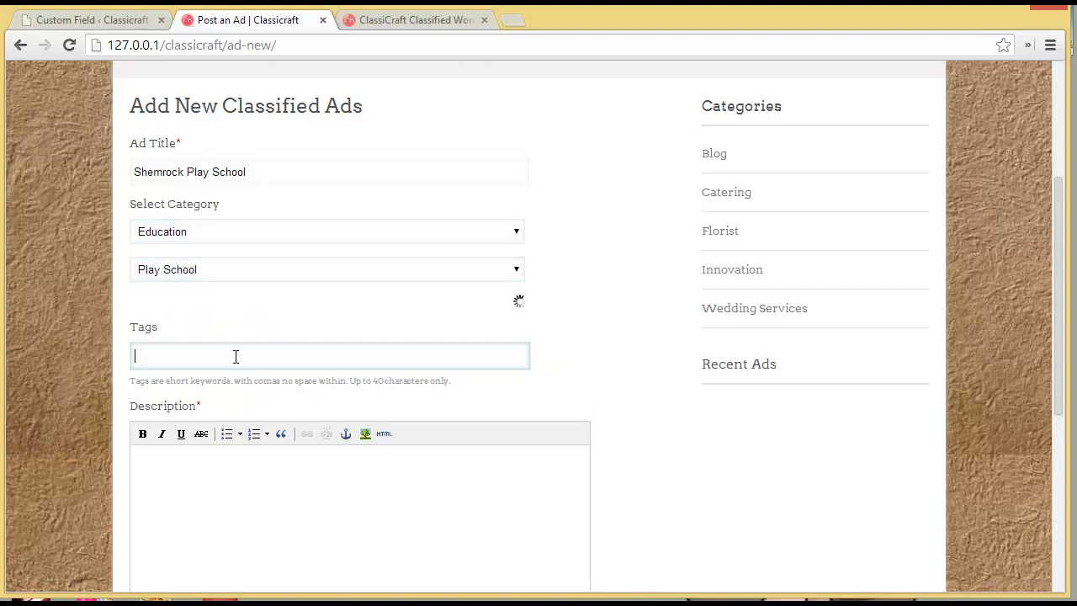
type("Education")
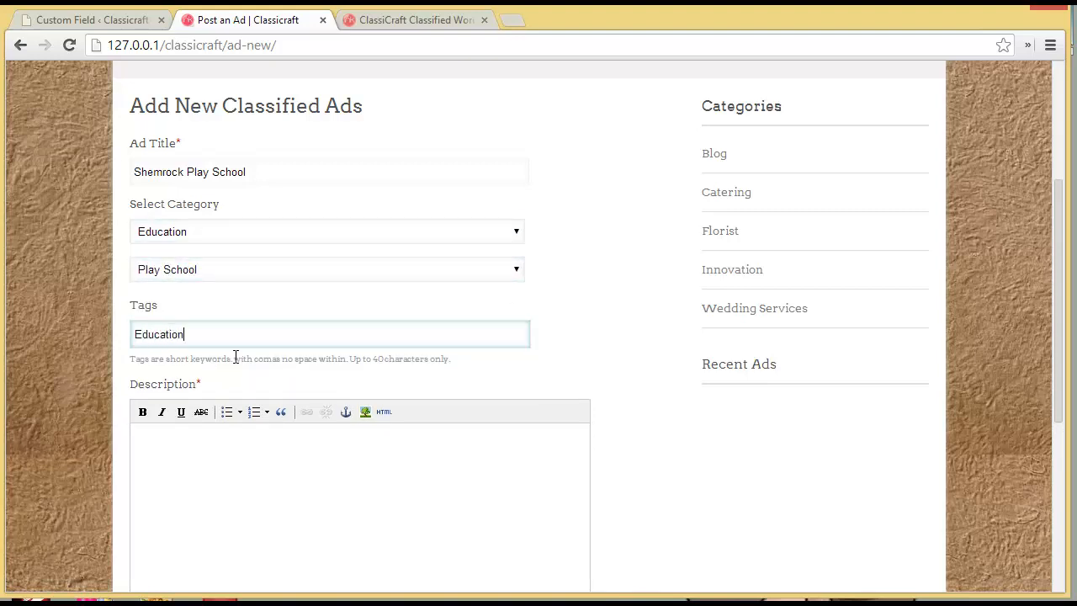
type(", Play school")
scroll(234, 357, "down", 1)
left_click(226, 361)
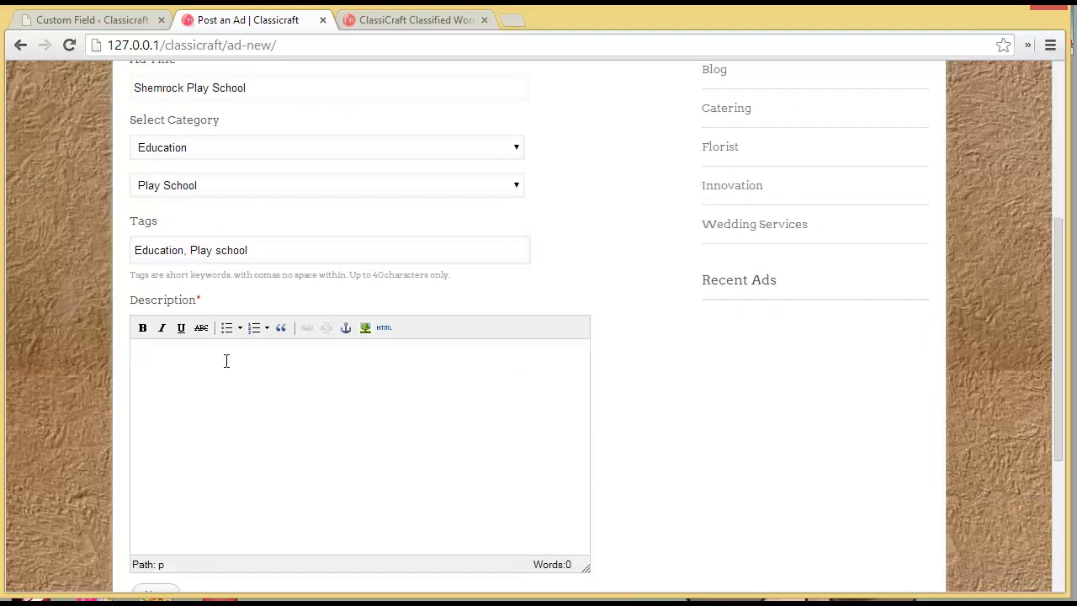
type("It is now a well-established fact that the competence of a preschool curriculum has a significant impact during the child's early developmental years. It is this segment of Early Childhood Learning and Development that BACHPAN.. a play school caters to. We pride ourselves on the fact that within a span of 8 years our network of branches has grown to more than 900, which in itself is an Education segment benchmark. However, we have made sure that our expansion hasn't come at the cost of making compromises on the quality of our Play school programme and this is what has helped achieve an enviable reputation as the nation's leading chain of Play schools.")
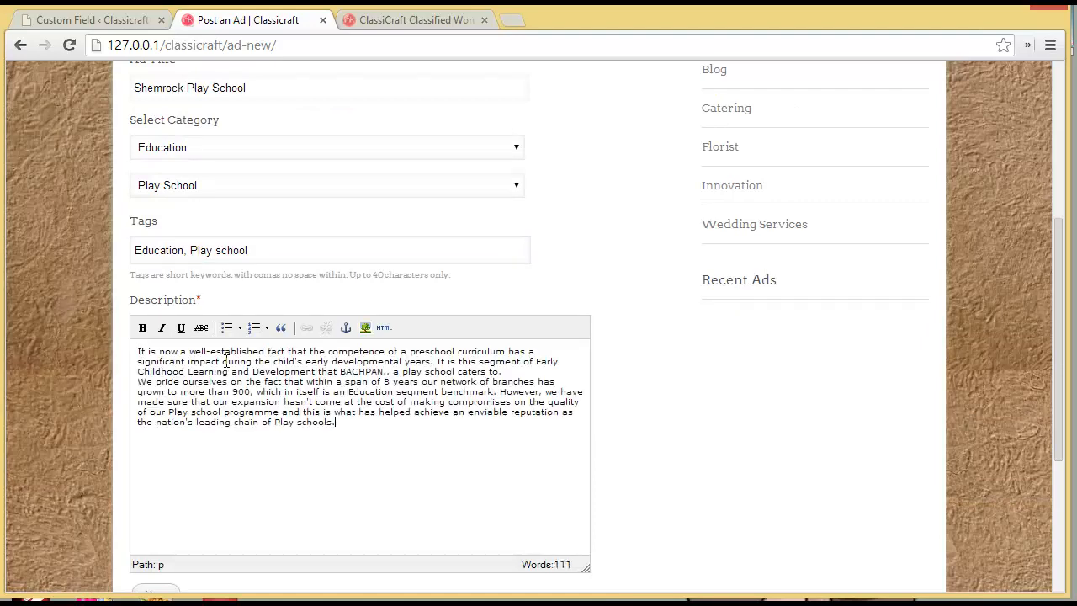
scroll(230, 361, "down", 3)
left_click(153, 317)
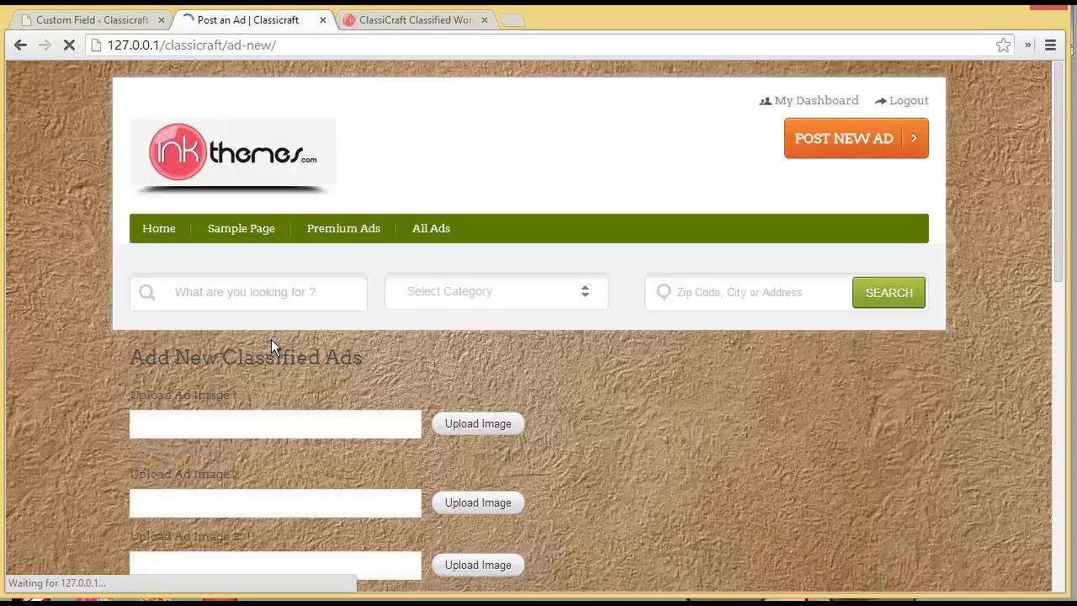
- Scroll through the form's second step to inspect image uploads, Price, Upload Ad Image 6, address fields and map
scroll(271, 339, "down", 2)
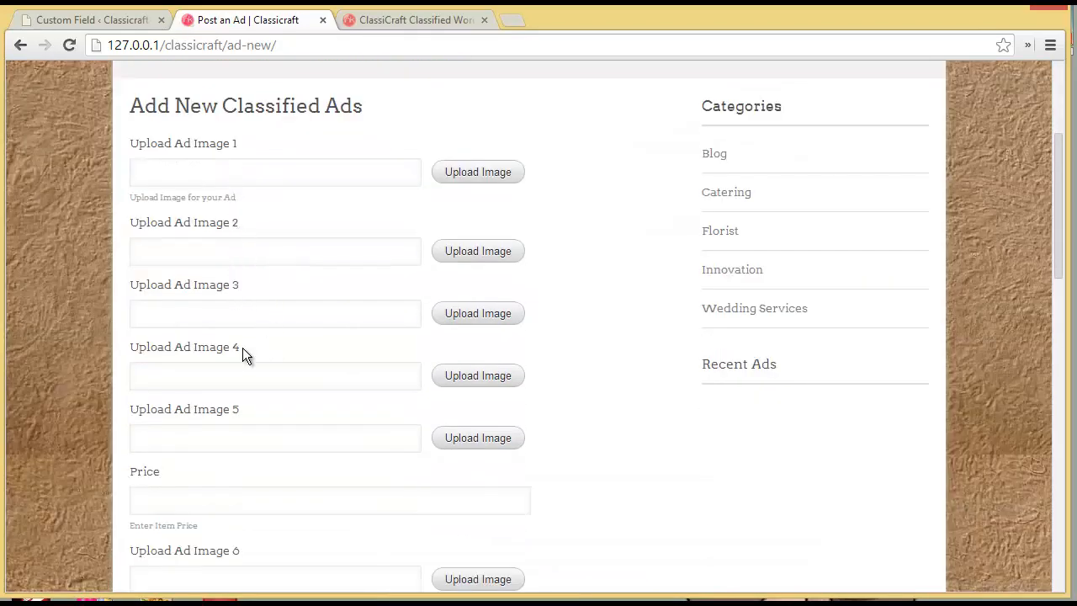
scroll(252, 433, "down", 1)
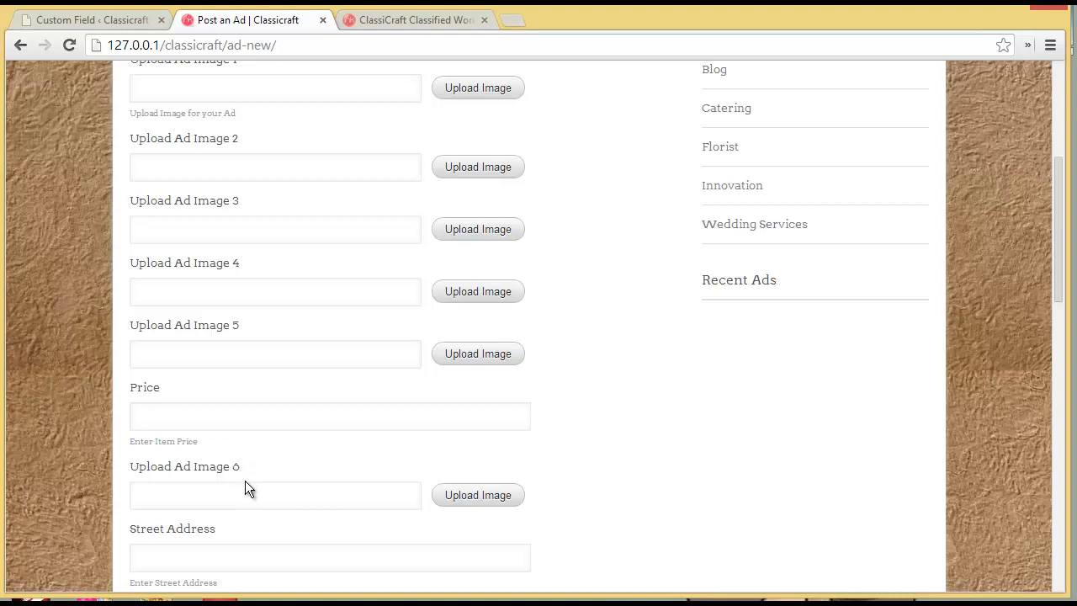
scroll(244, 480, "up", 1)
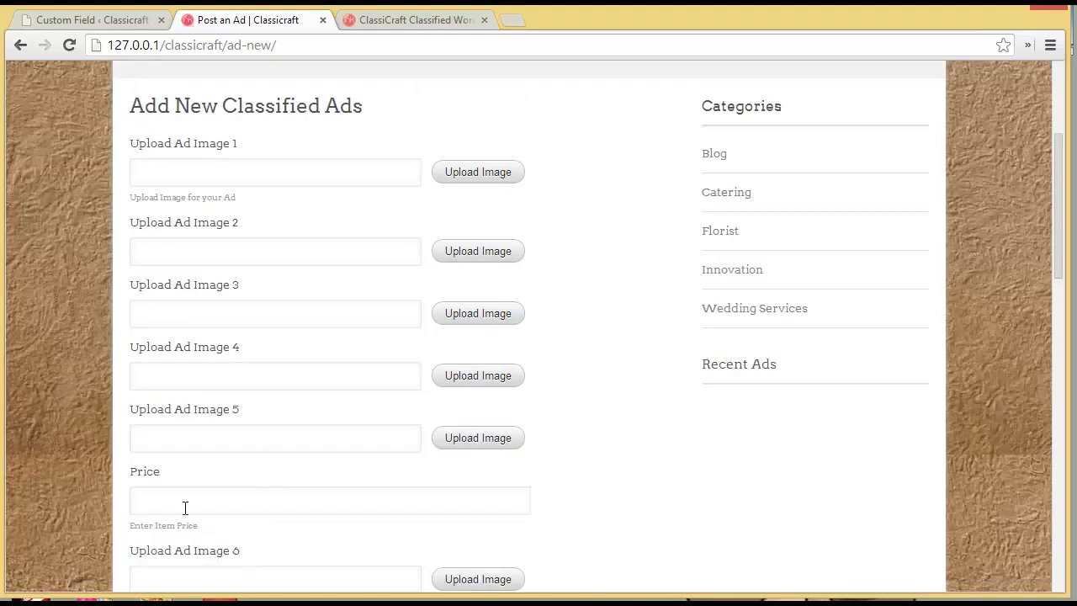
scroll(185, 507, "down", 1)
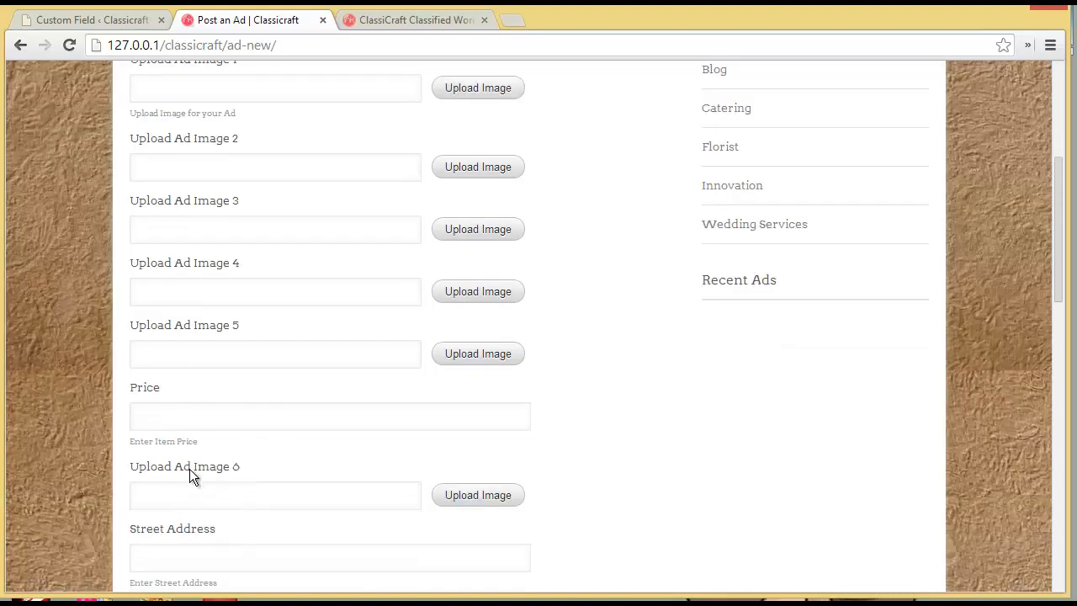
scroll(264, 486, "down", 1)
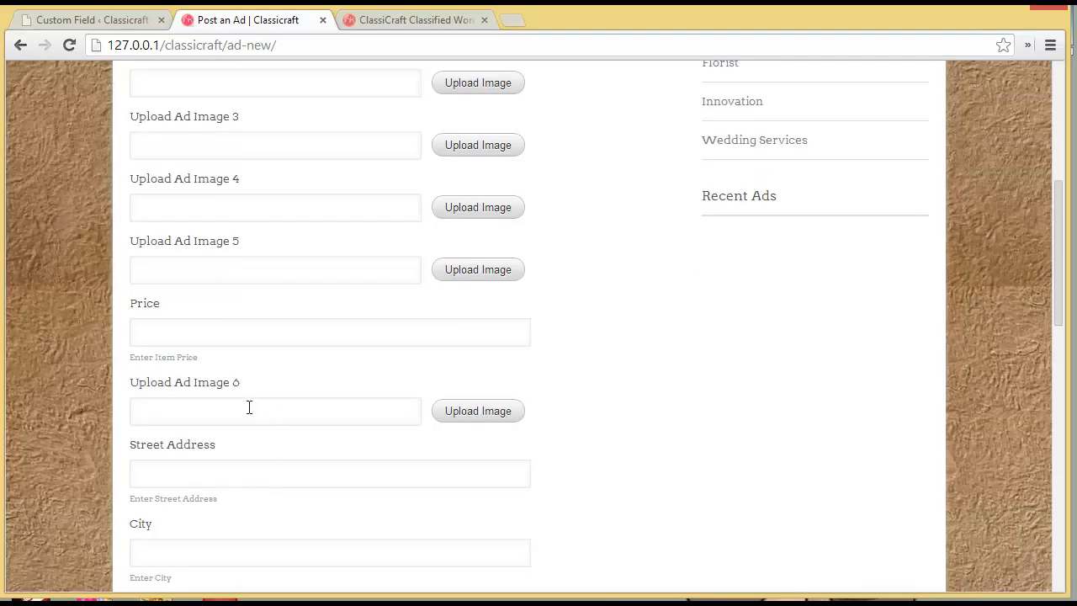
scroll(248, 408, "down", 3)
scroll(248, 410, "down", 3)
scroll(247, 407, "up", 1)
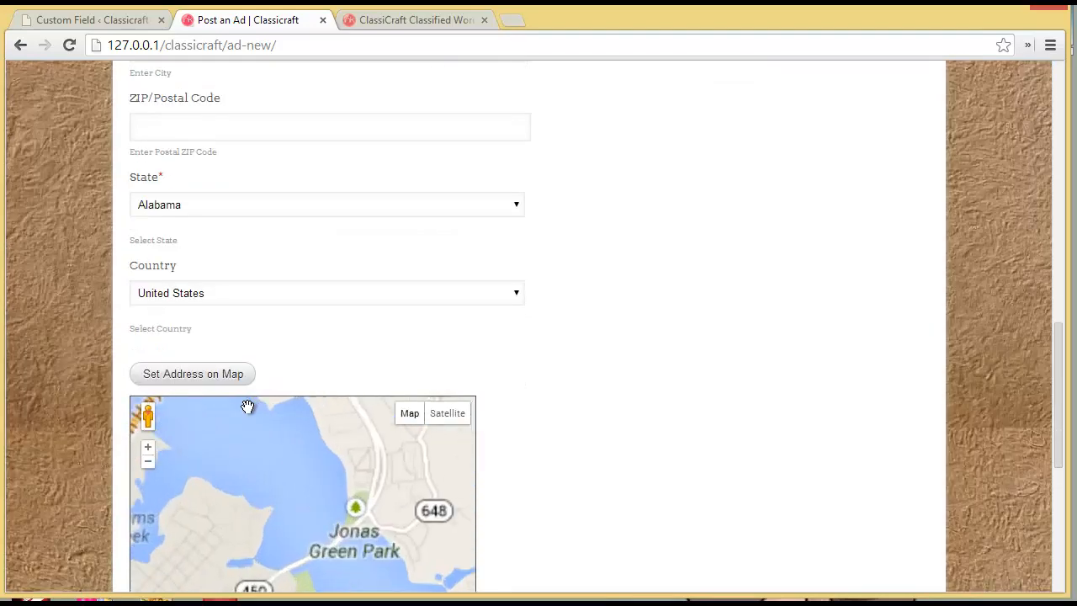
scroll(295, 390, "down", 1)
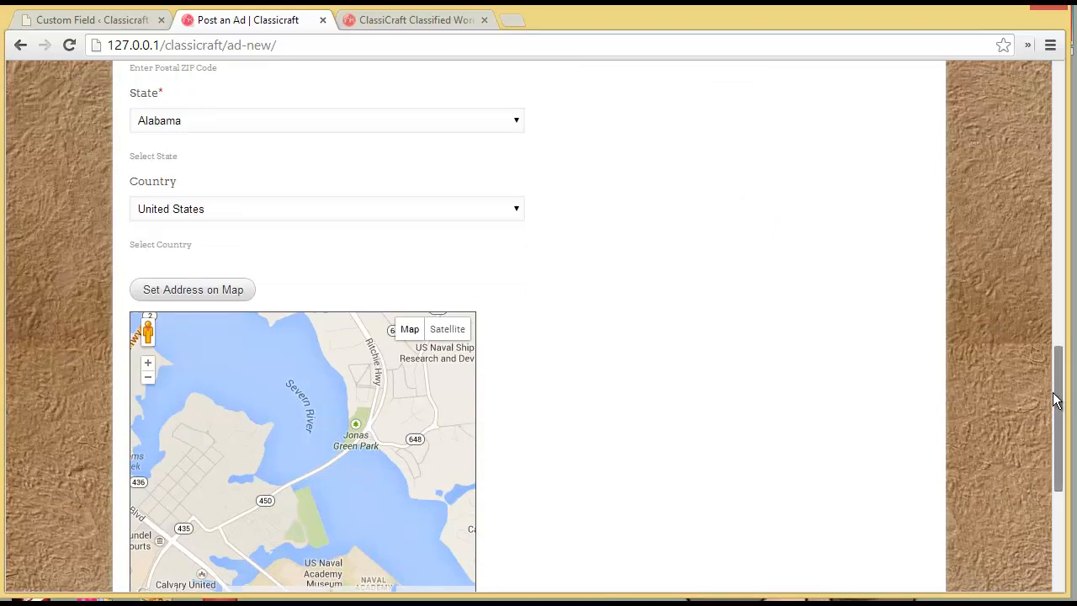
left_click_drag(1054, 410, 1047, 232)
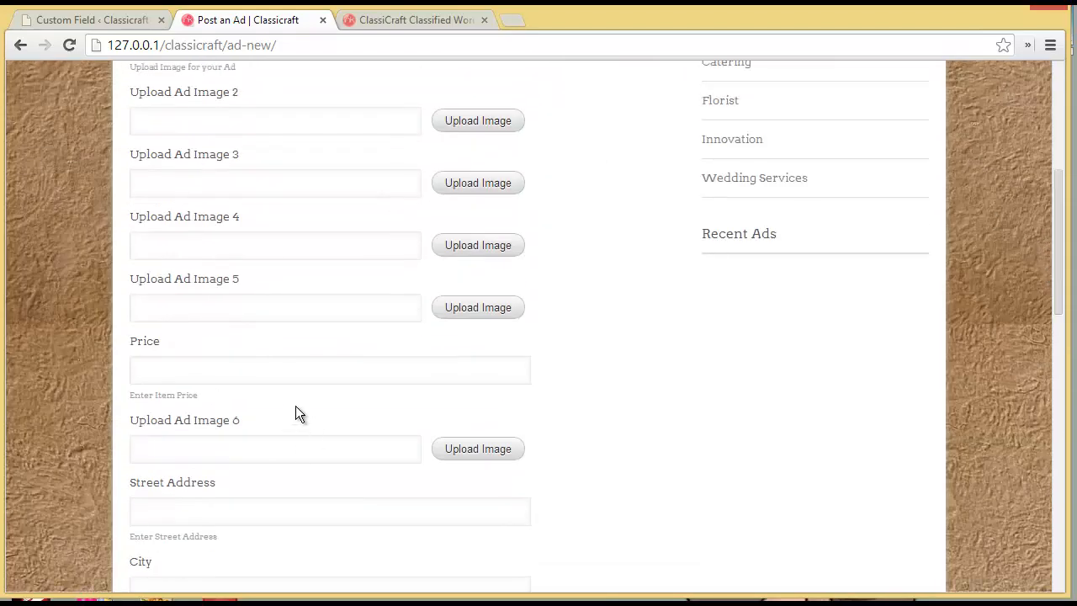
scroll(295, 405, "up", 3)
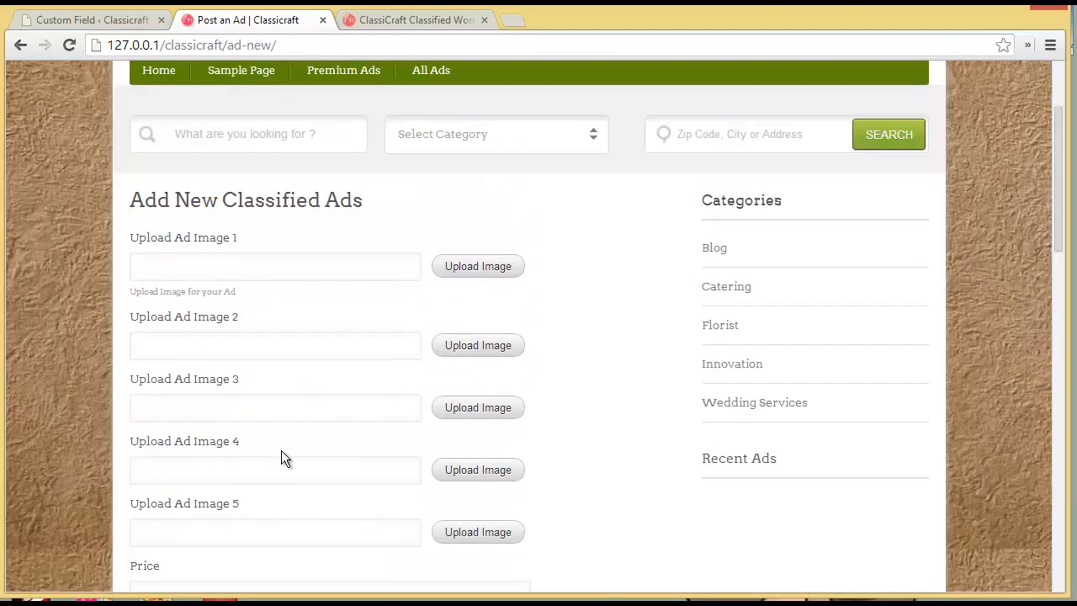
scroll(269, 459, "down", 2)
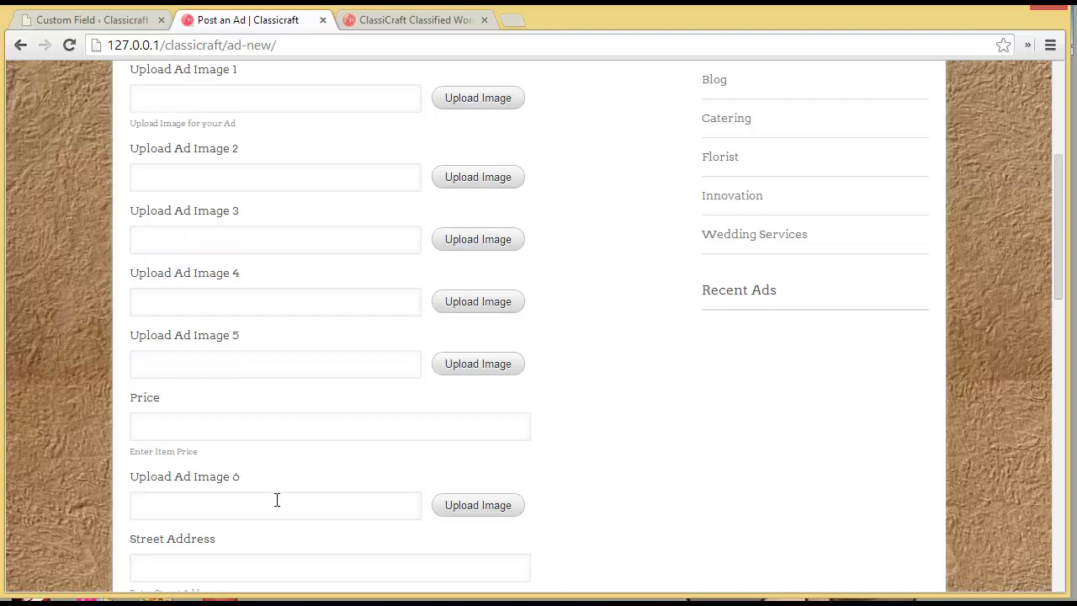
scroll(277, 500, "up", 3)
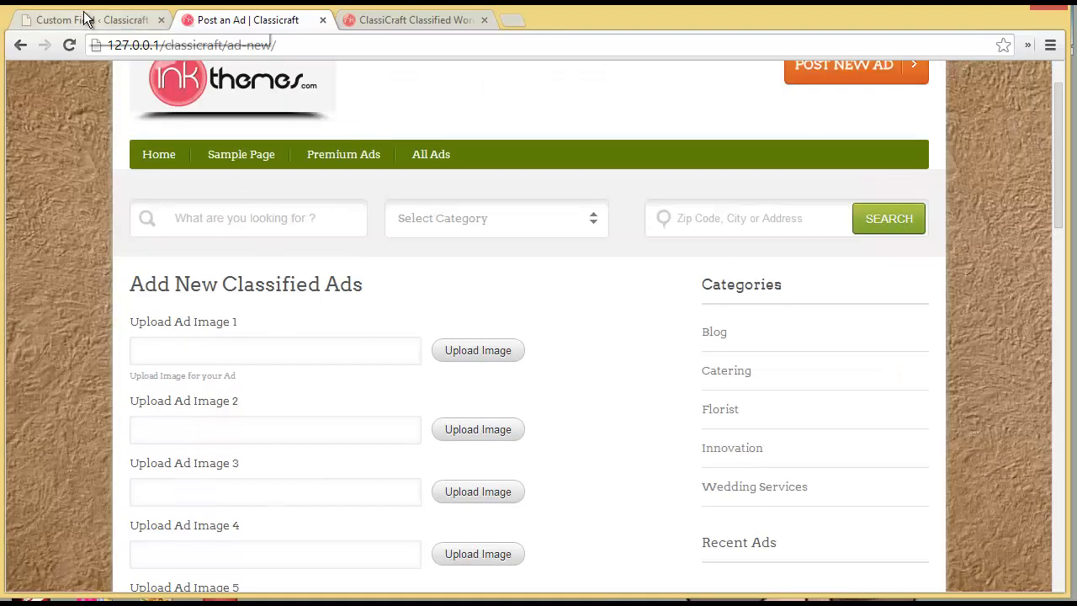
- Check the admin custom fields list and the empty Classified Transactions page, then return to the ad form
left_click(84, 18)
scroll(275, 441, "down", 2)
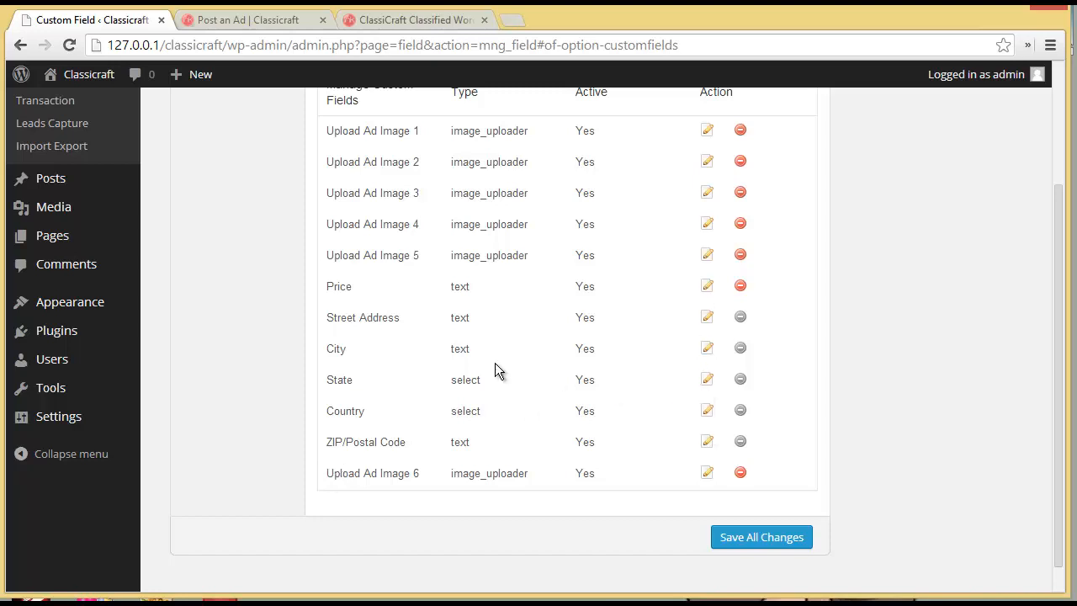
scroll(202, 435, "up", 1)
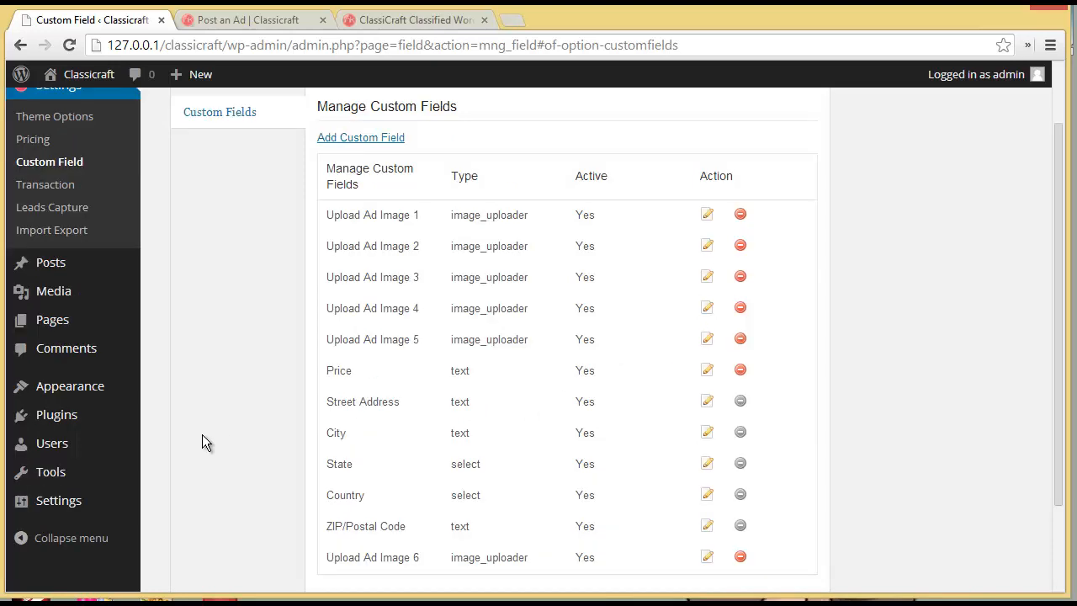
left_click(48, 188)
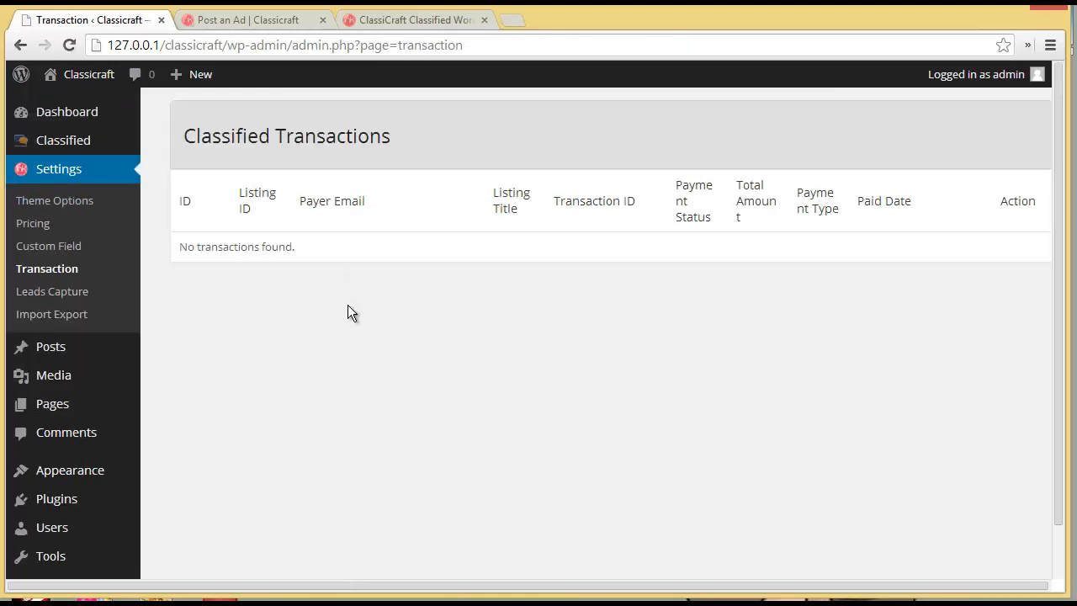
left_click(259, 25)
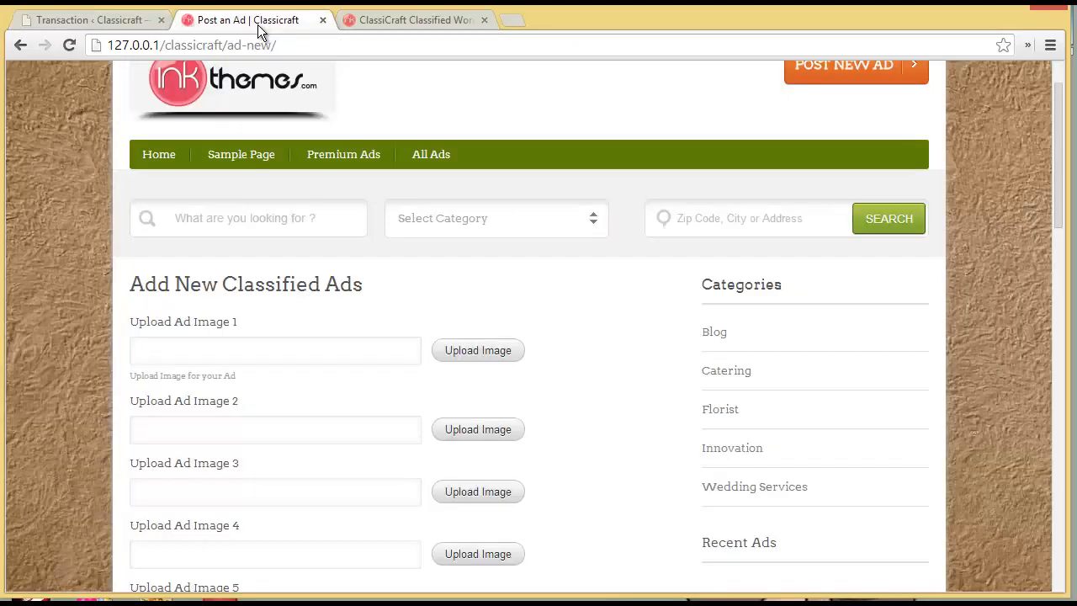
- Upload the Desktop file 'images' as the ad's Upload Ad Image 1
left_click(474, 351)
left_click_drag(1064, 389, 1064, 449)
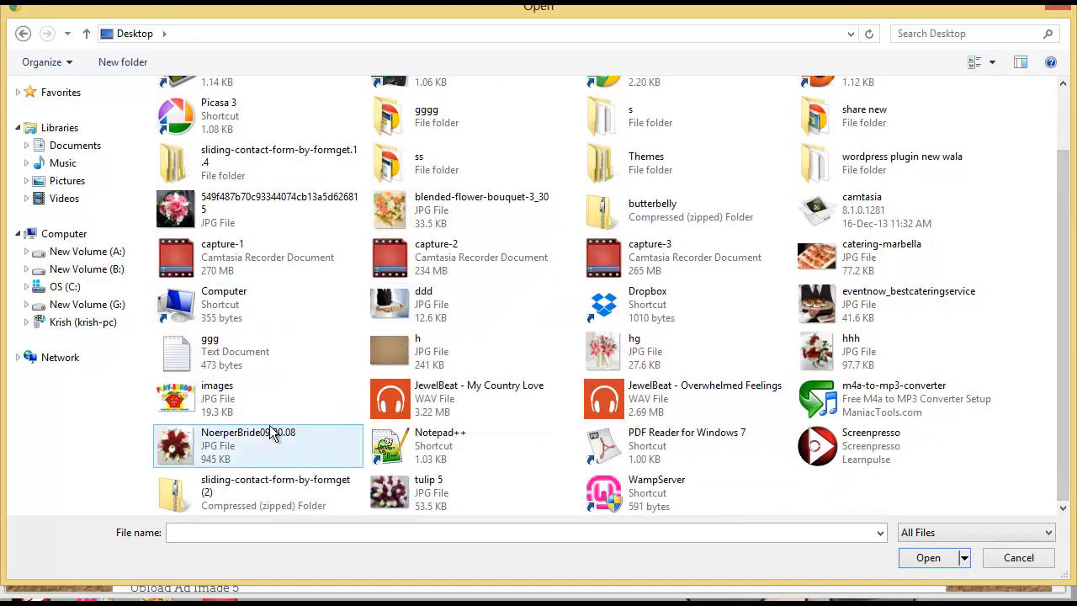
double_click(245, 399)
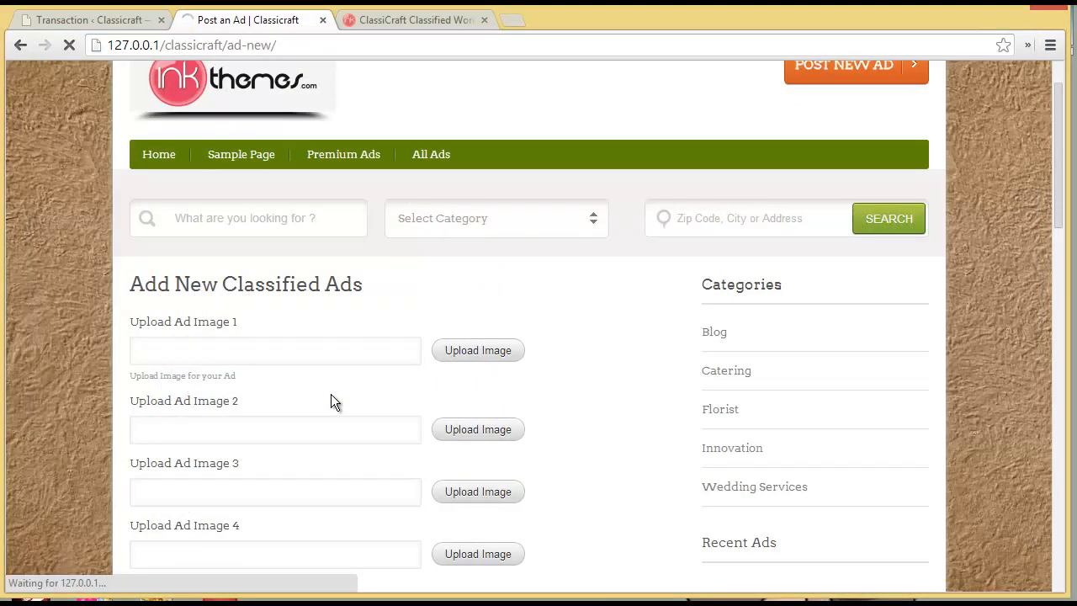
scroll(331, 394, "down", 10)
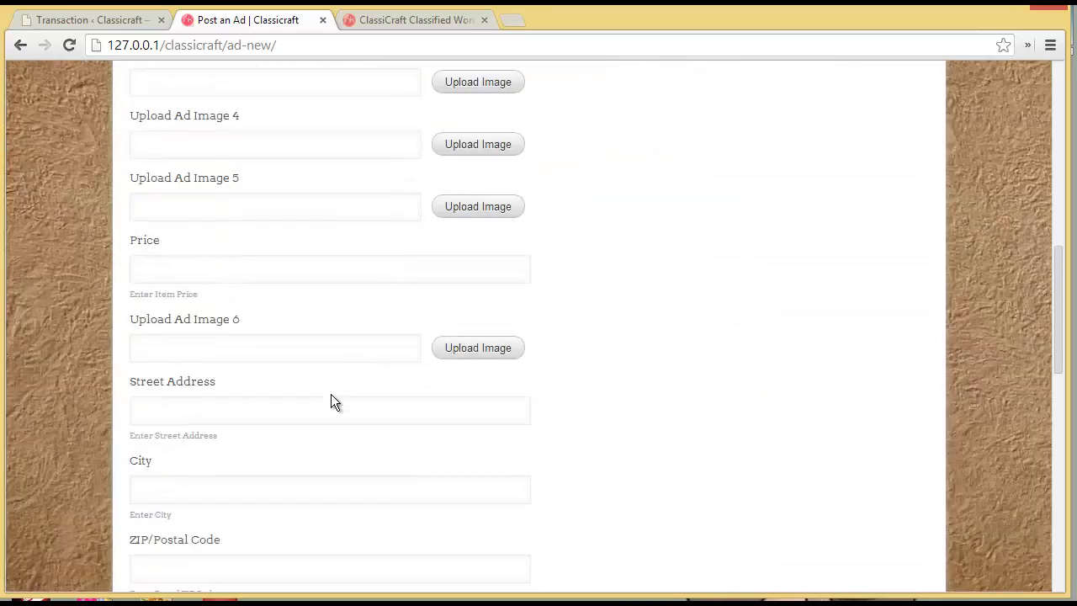
- Fill in the saved street address, City 'New york' and ZIP/Postal Code 10011
left_click(235, 249)
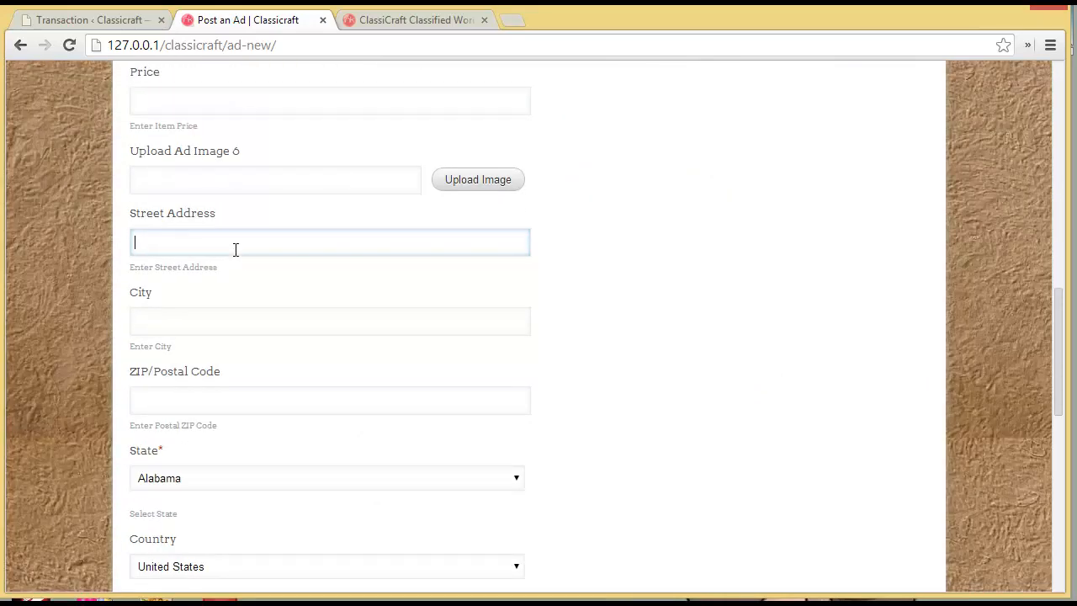
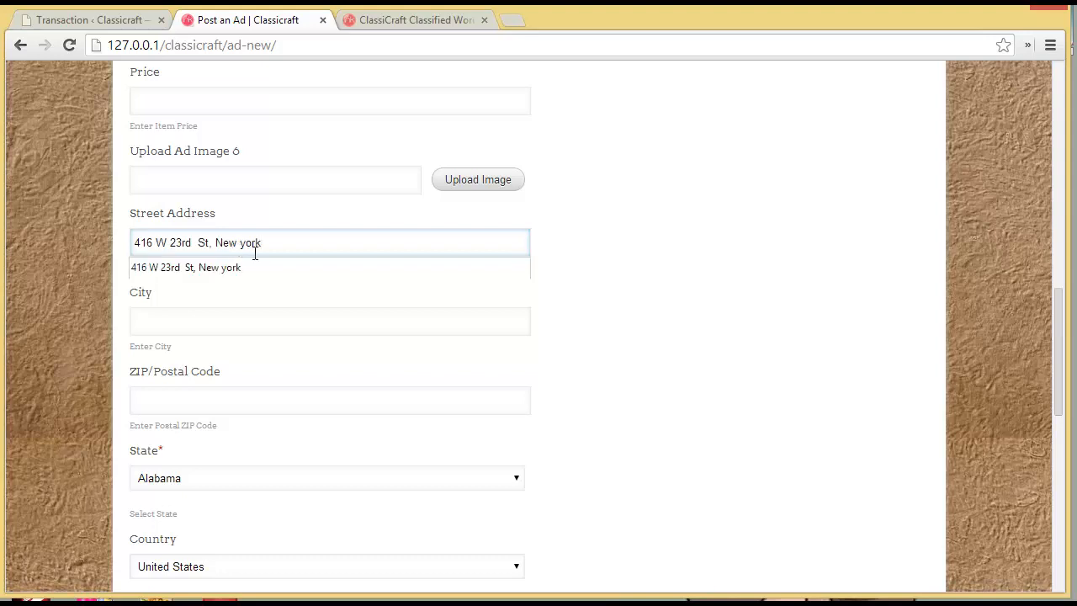
left_click(283, 259)
left_click(290, 323)
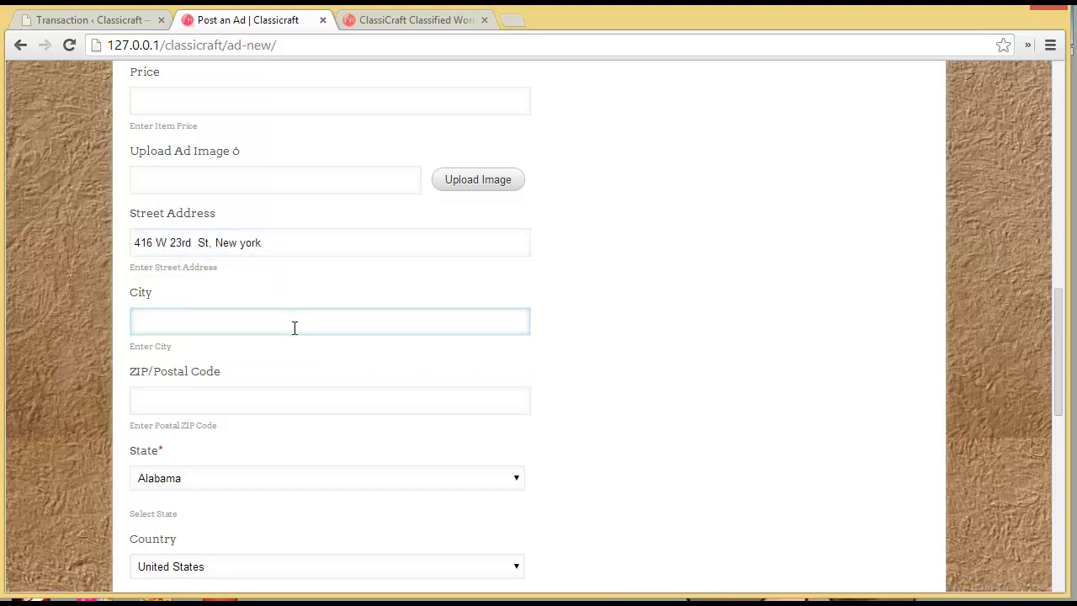
type("New york")
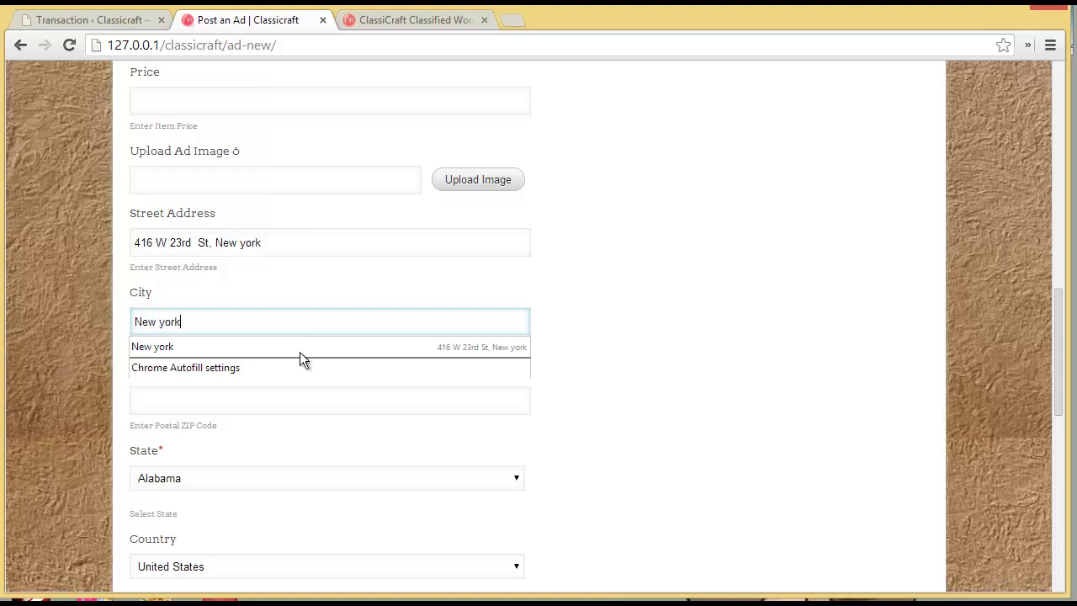
left_click(301, 411)
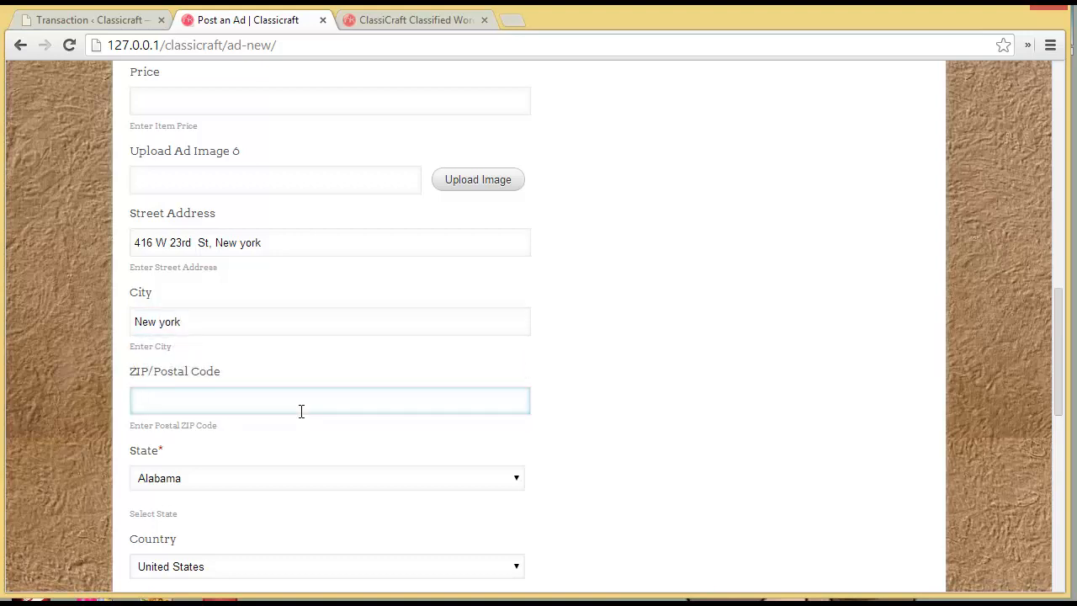
type("10011")
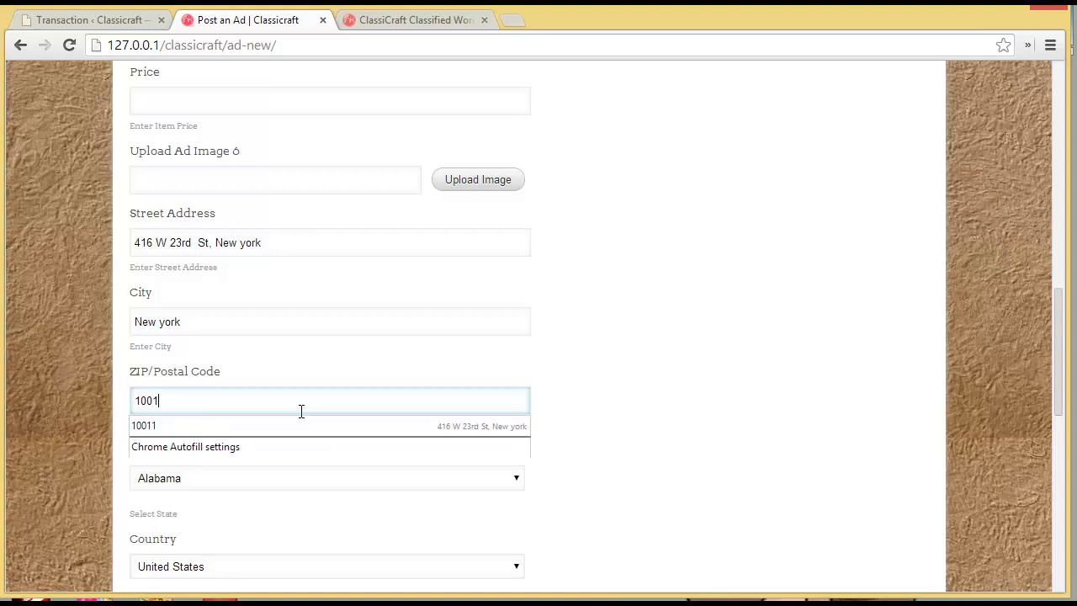
- Choose New York state and United States, set the address on the map, and continue to preview
left_click(311, 478)
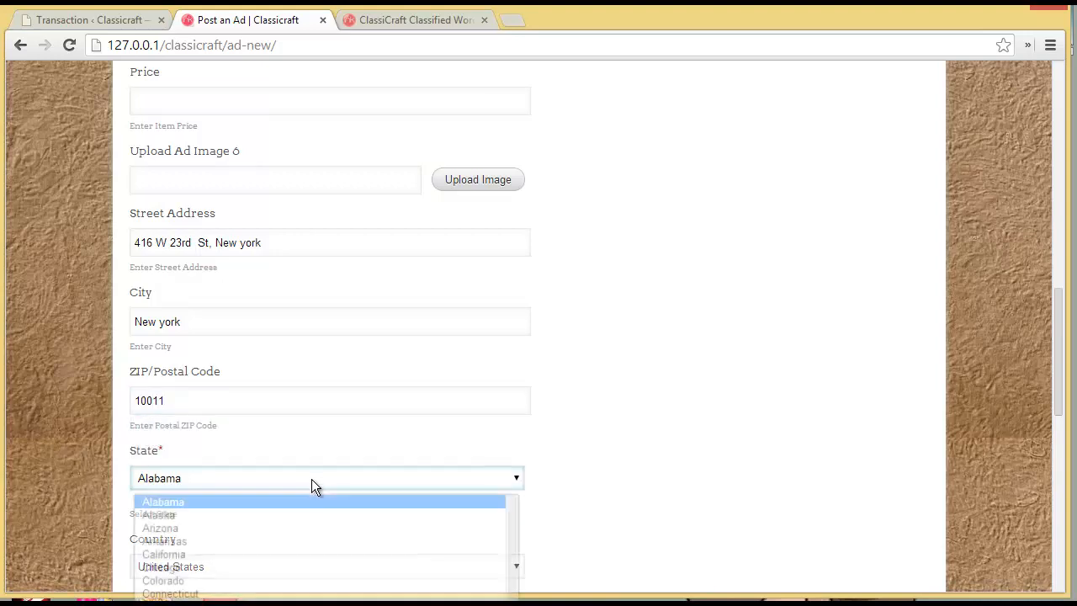
scroll(515, 552, "down", 10)
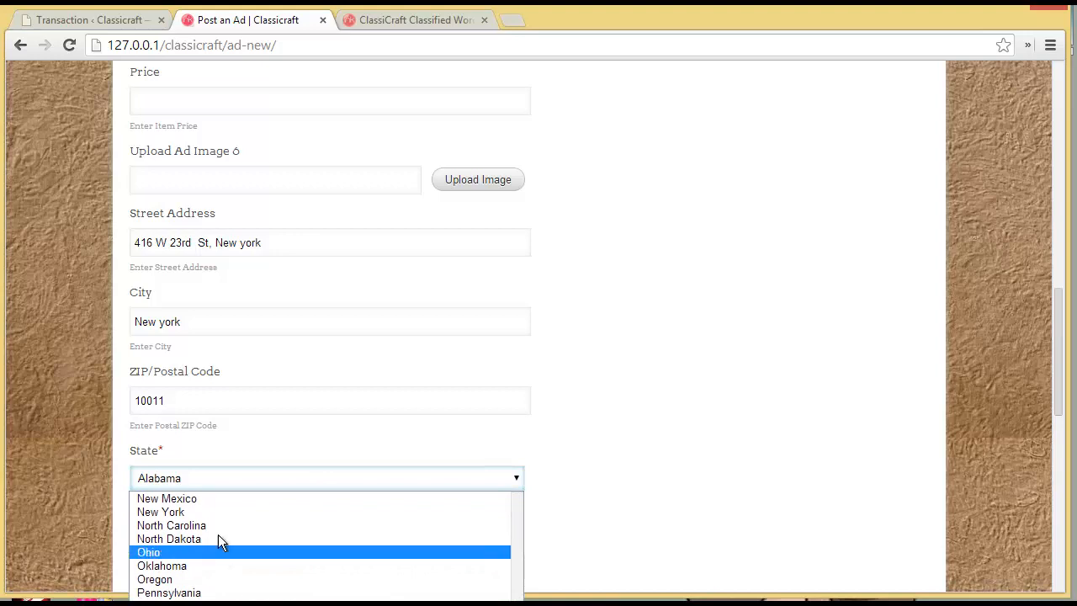
left_click(218, 509)
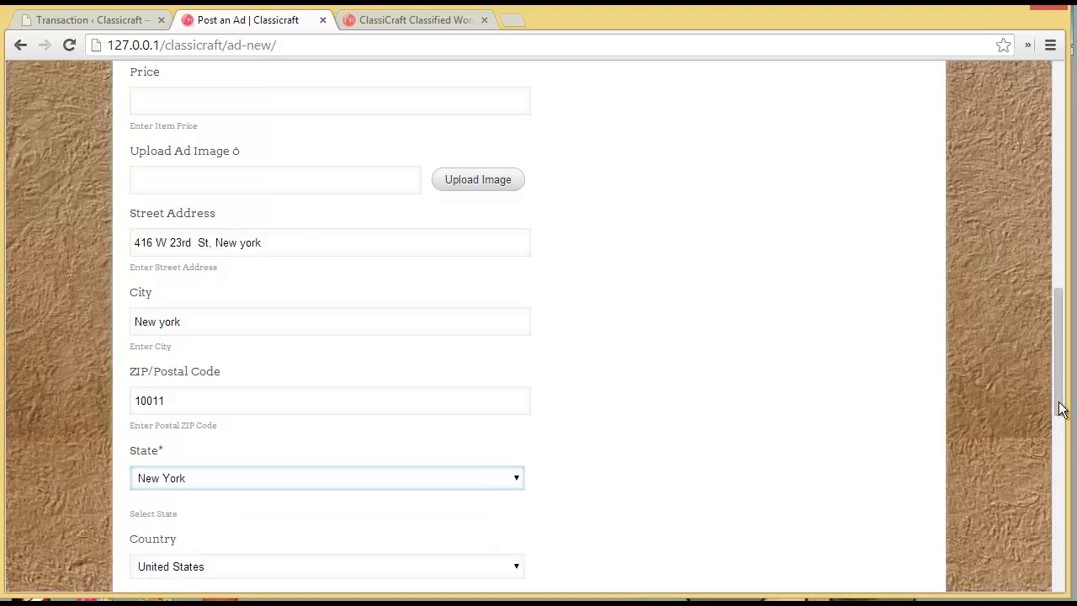
scroll(1058, 420, "down", 3)
left_click(284, 271)
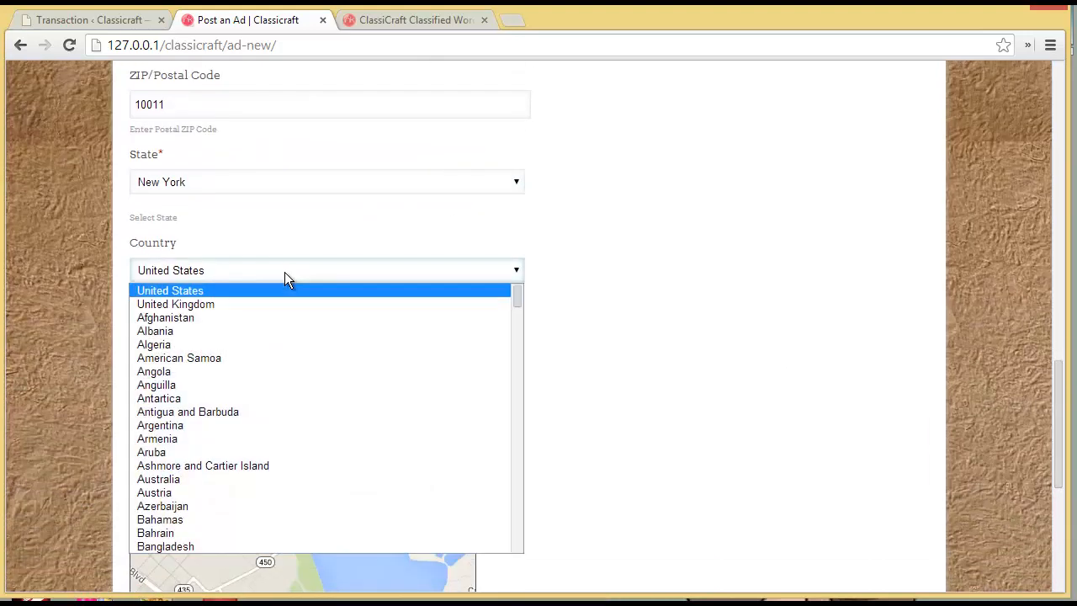
left_click(284, 272)
left_click(199, 350)
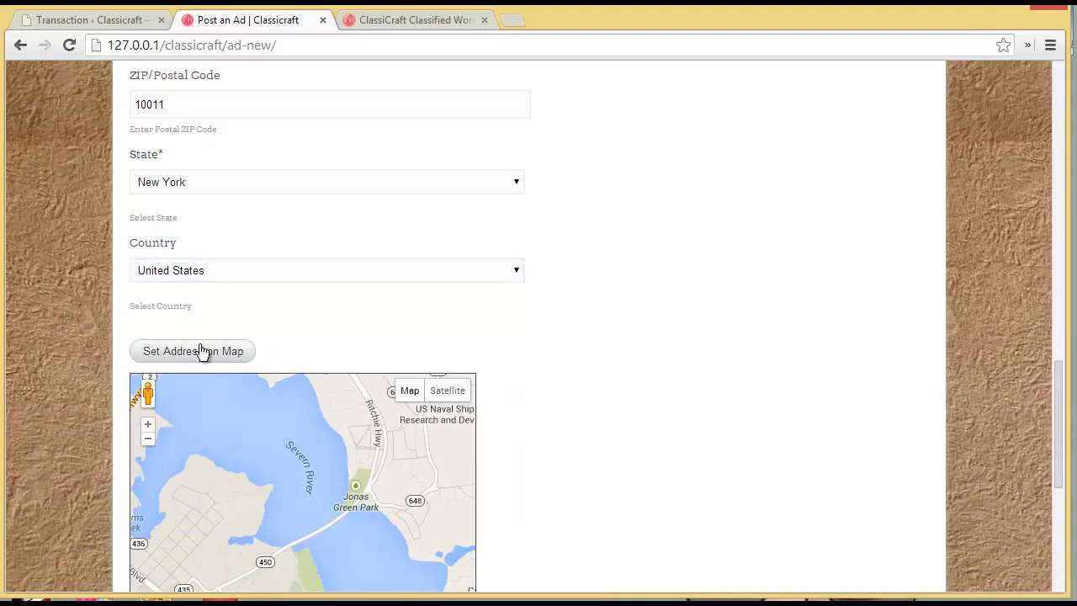
scroll(1035, 395, "down", 5)
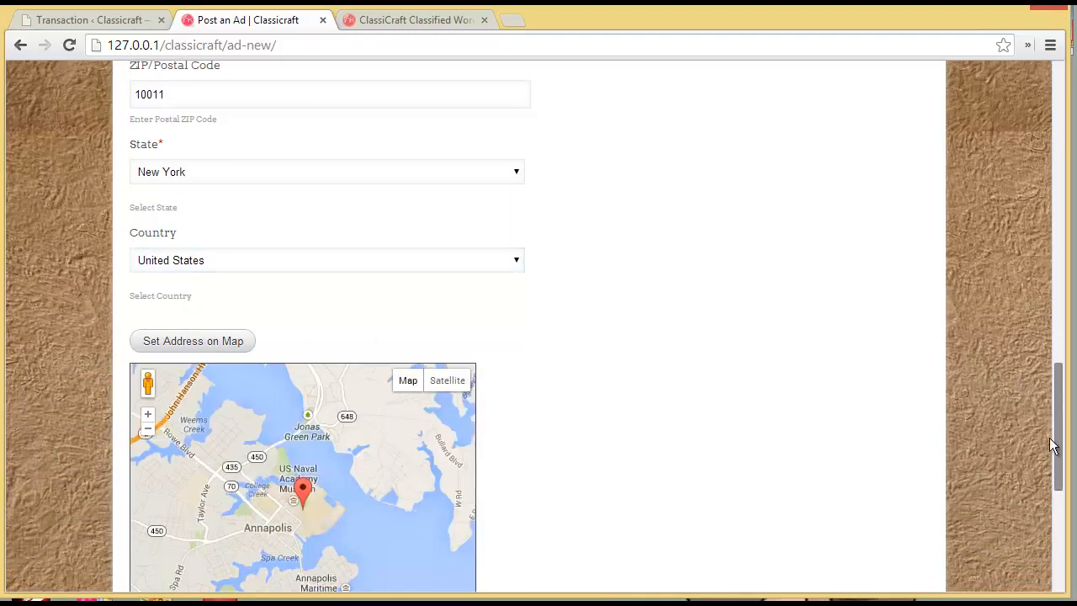
left_click(232, 341)
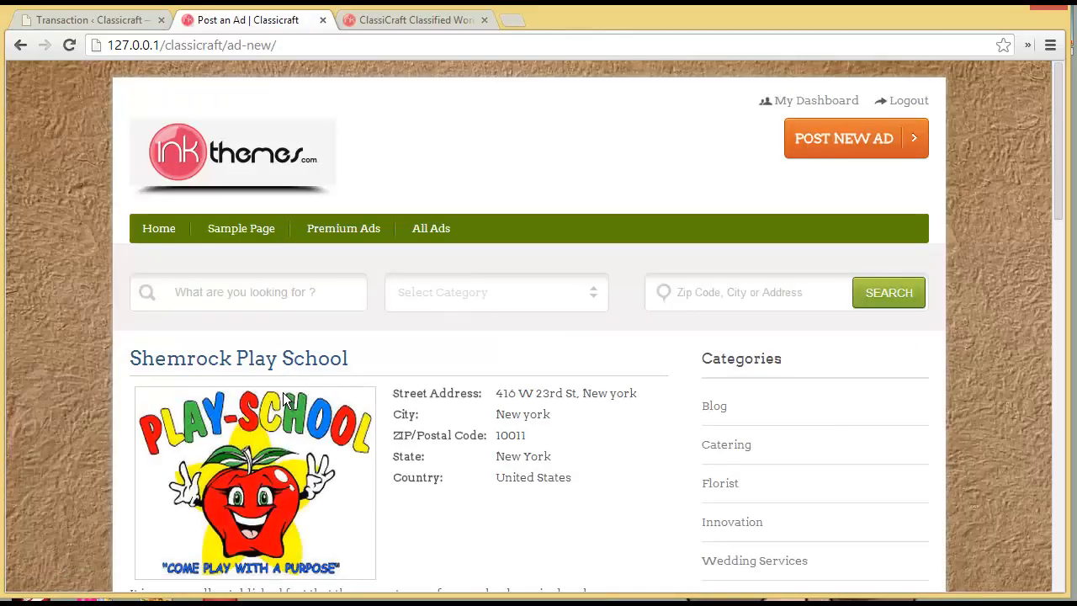
- Scroll the ad preview to Select Package and its $26 One Time Ad Payment total
scroll(282, 401, "down", 4)
scroll(283, 404, "down", 4)
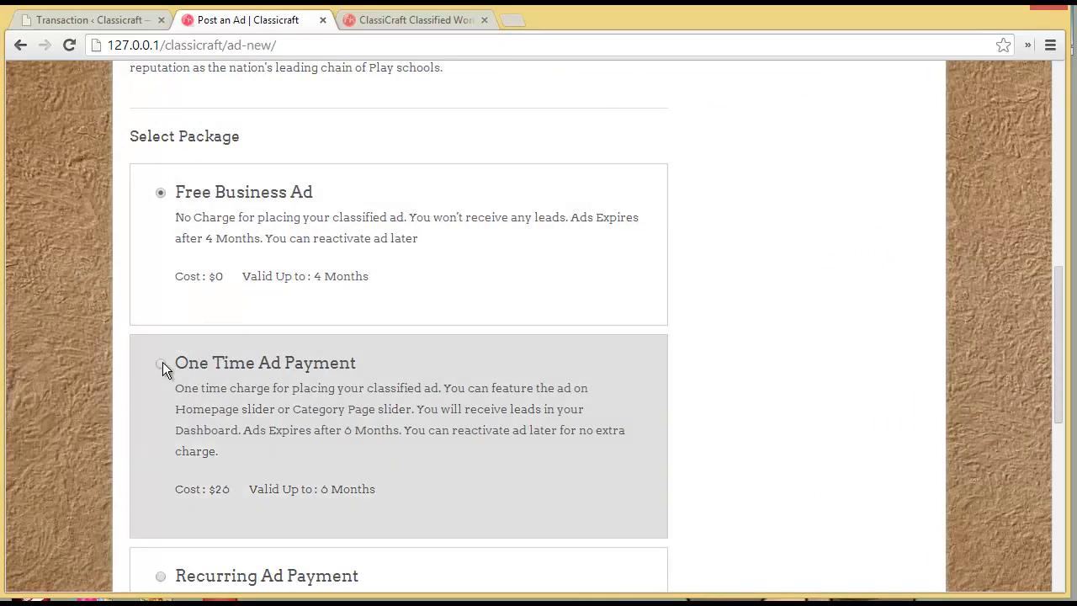
scroll(163, 362, "down", 2)
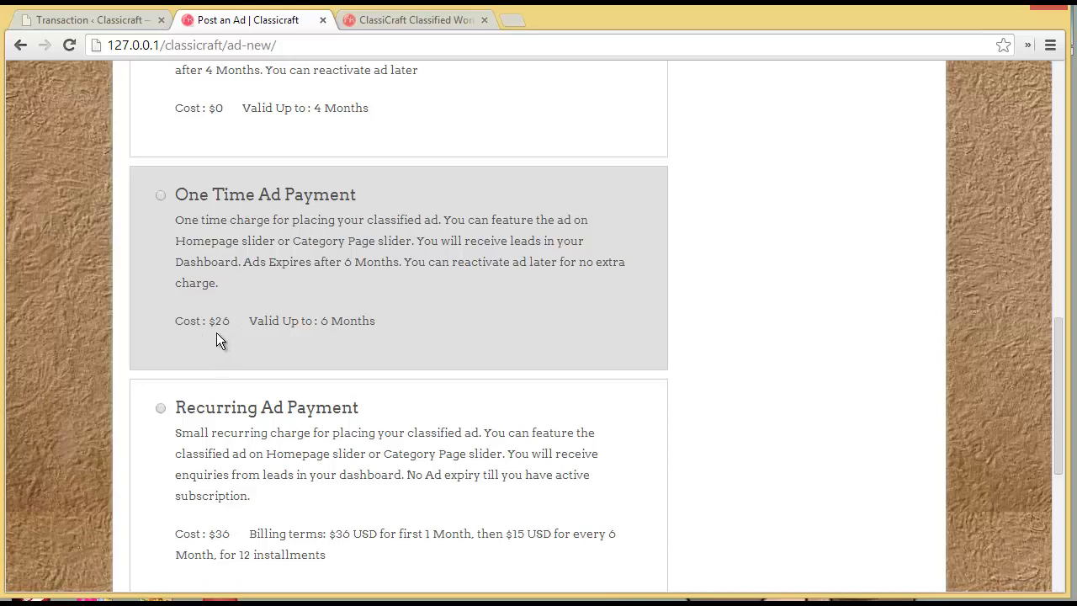
scroll(212, 331, "down", 2)
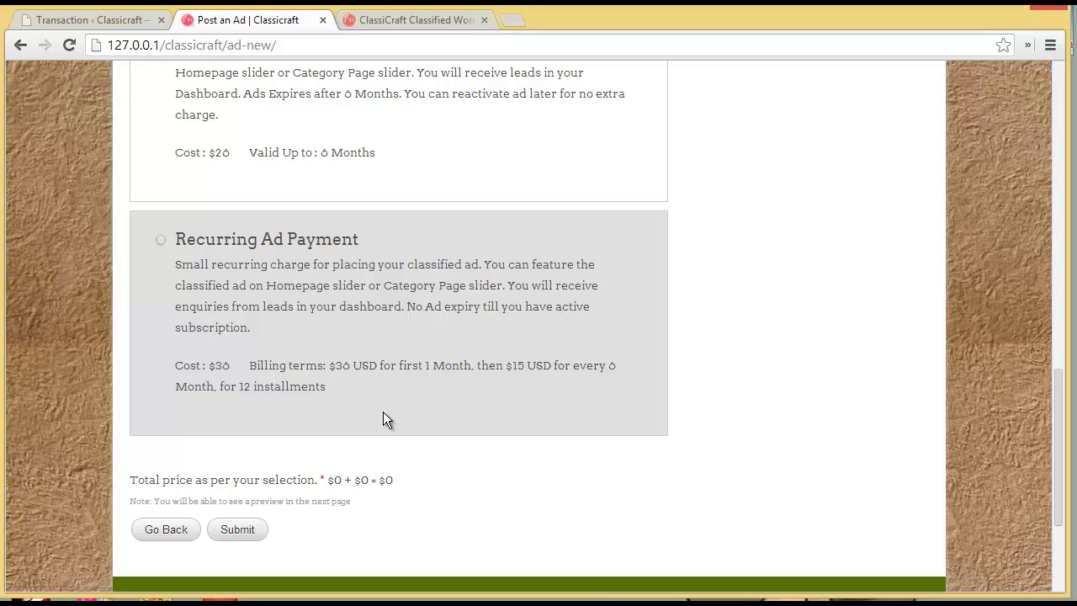
scroll(337, 303, "up", 2)
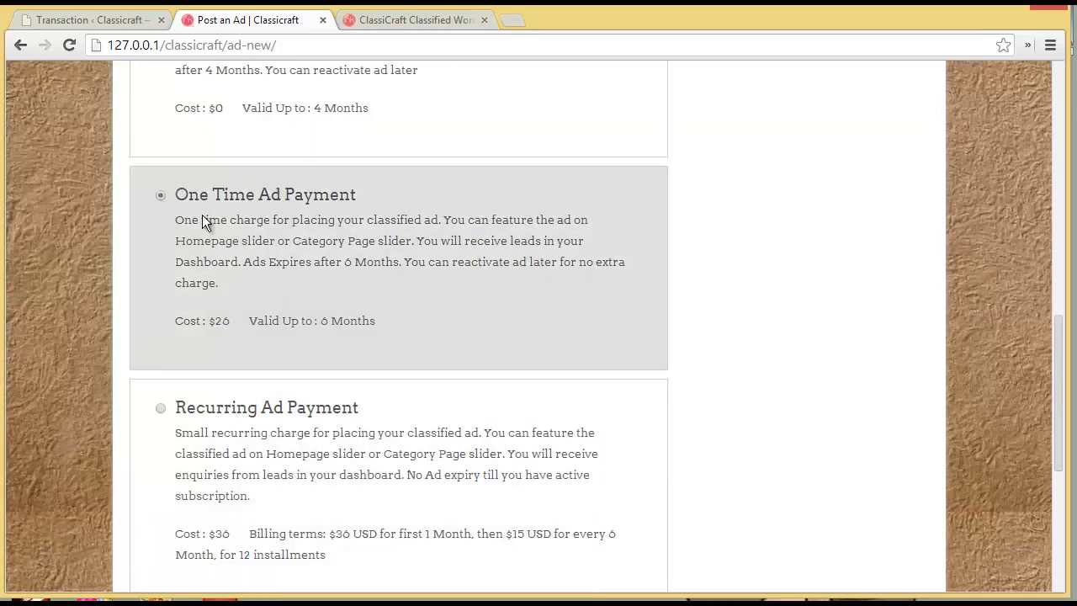
scroll(340, 340, "down", 4)
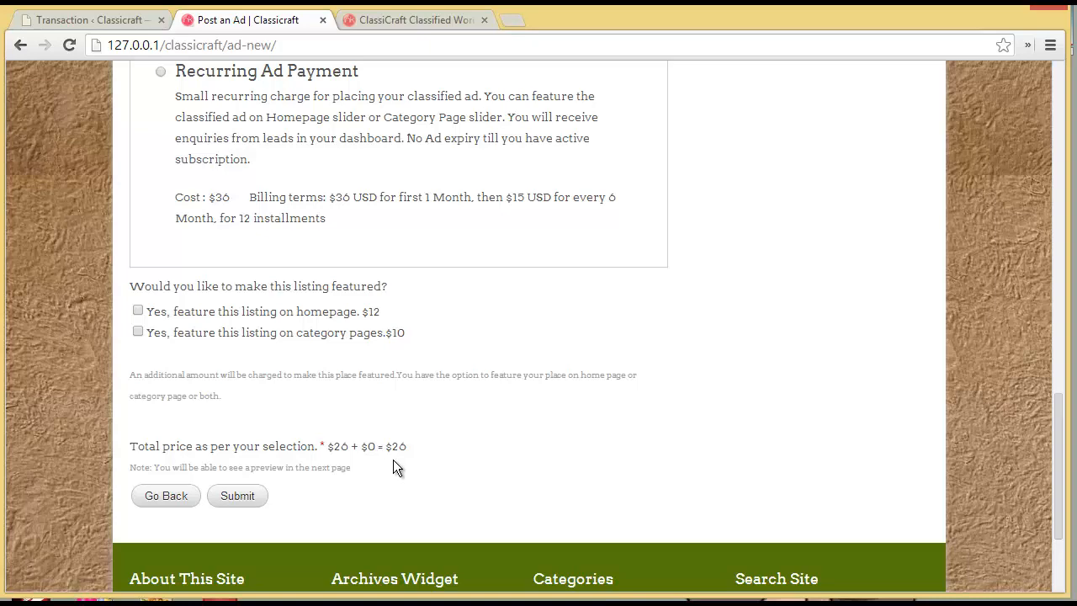
- Submit the ad and review the $26 PayPal checkout form
left_click(237, 497)
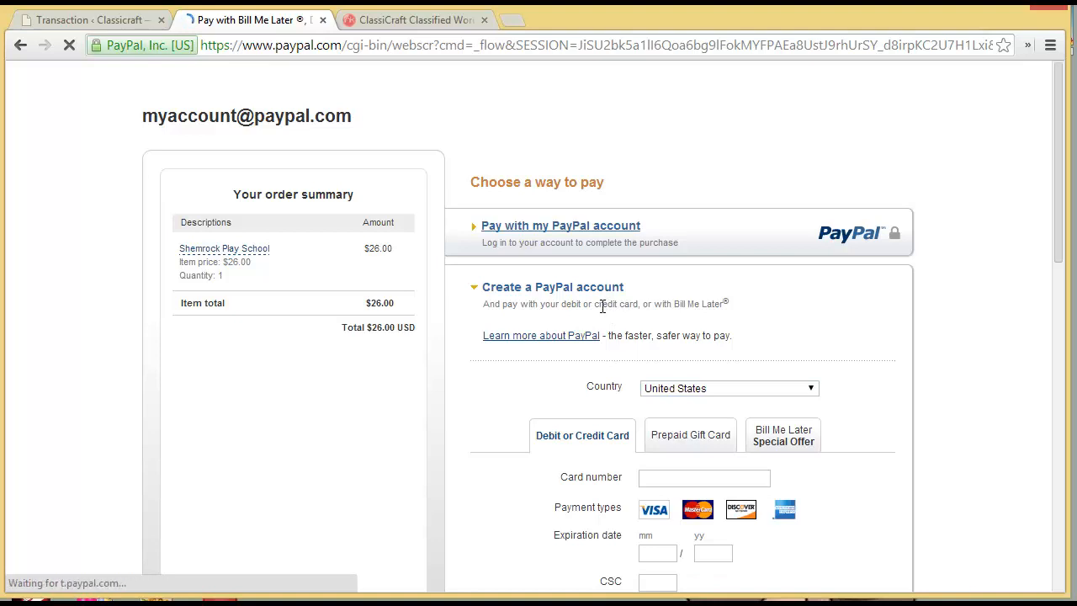
scroll(602, 308, "down", 1)
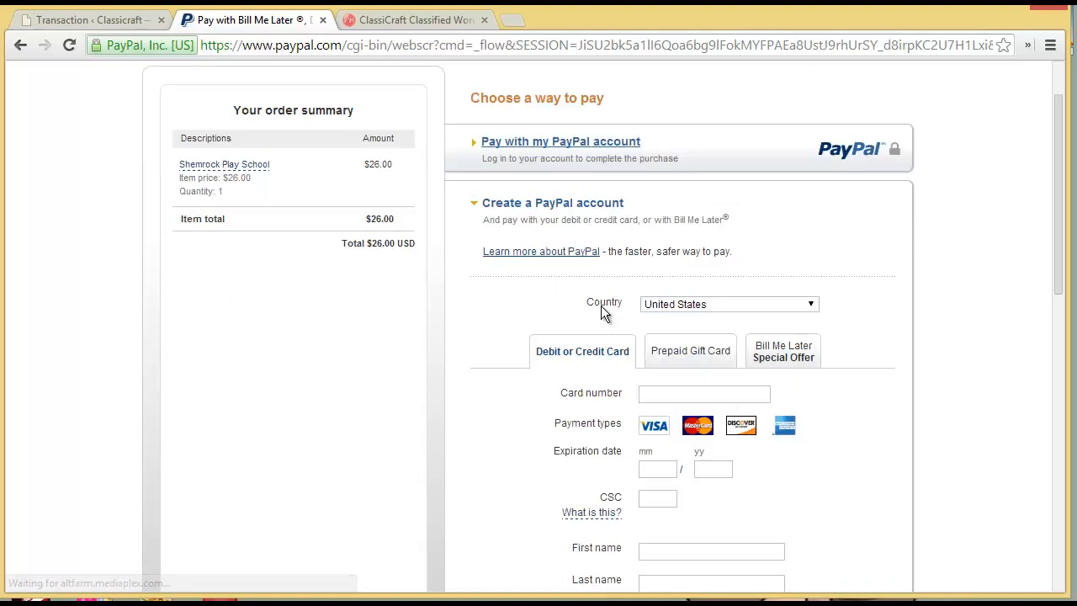
scroll(602, 312, "down", 2)
scroll(601, 311, "down", 4)
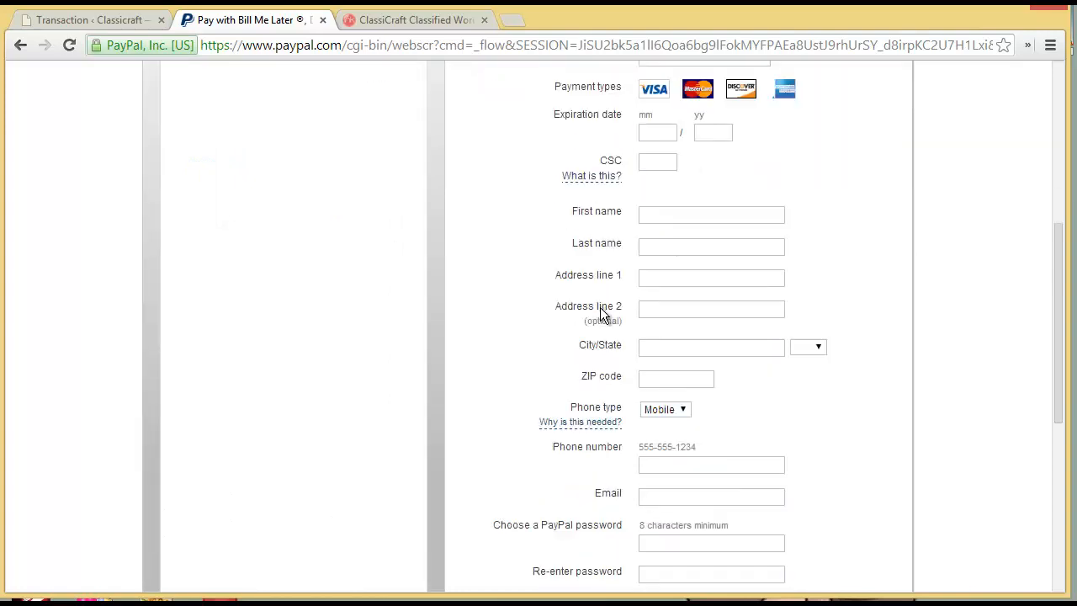
scroll(599, 308, "up", 7)
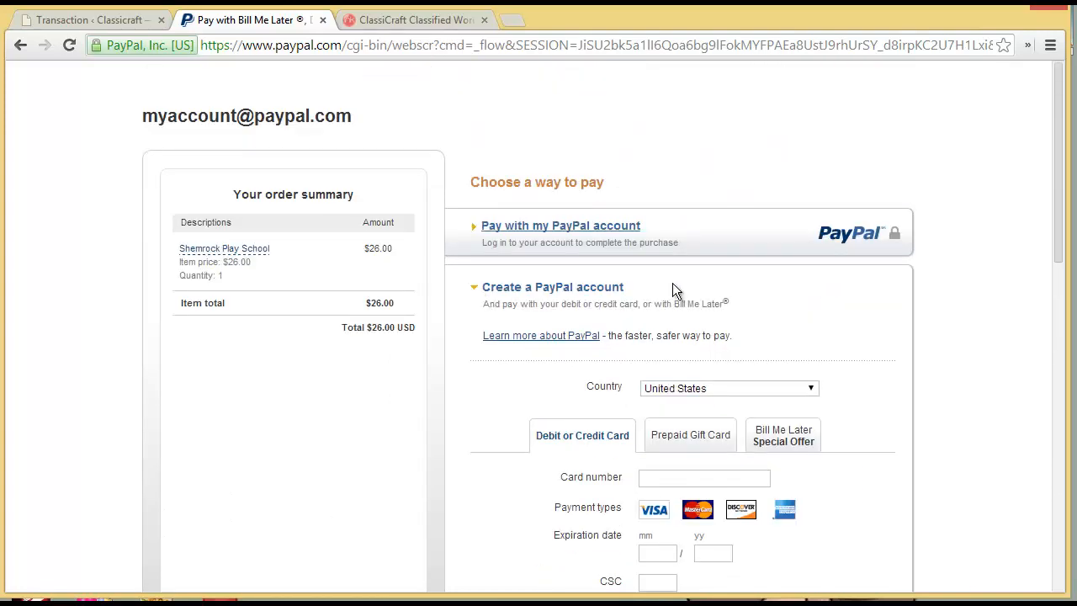
scroll(676, 291, "down", 4)
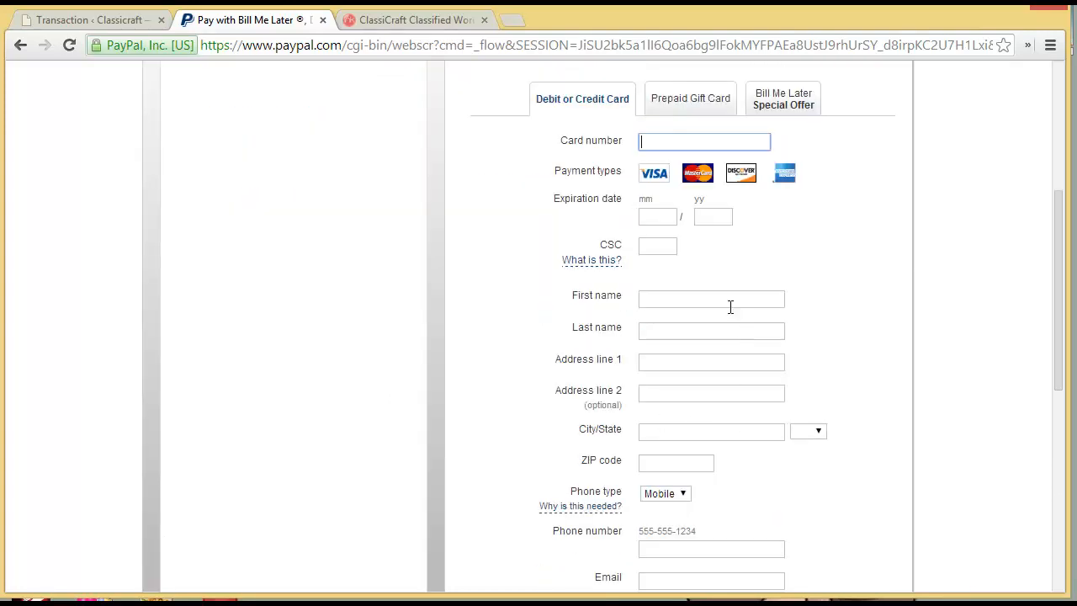
scroll(732, 308, "up", 2)
- Leave the card details unfilled and reload the empty Classified Transactions admin page
left_click(656, 309)
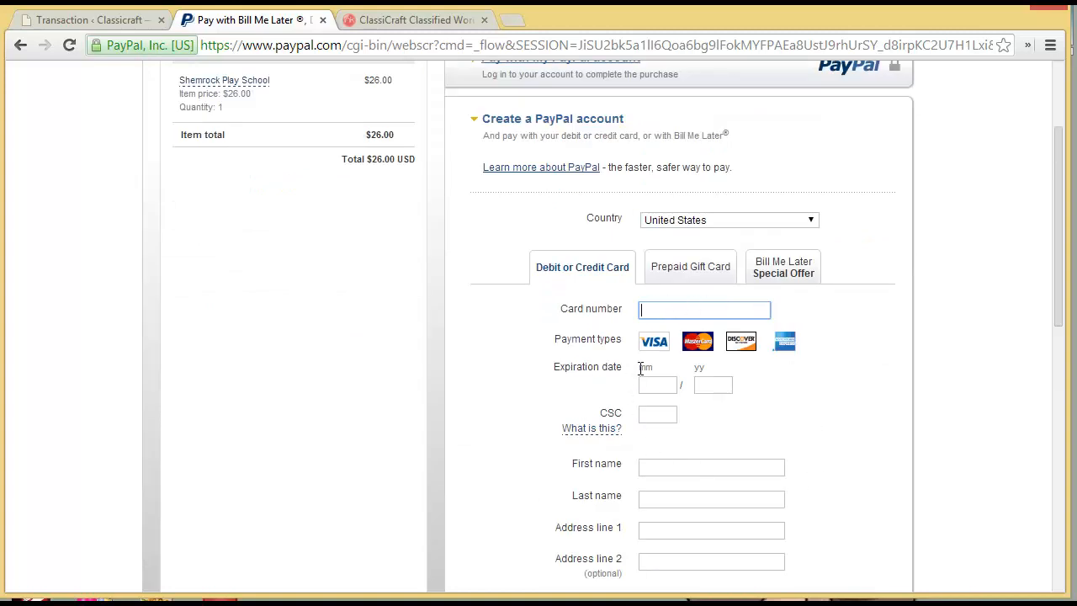
scroll(738, 530, "down", 2)
scroll(738, 530, "up", 2)
scroll(738, 530, "up", 1)
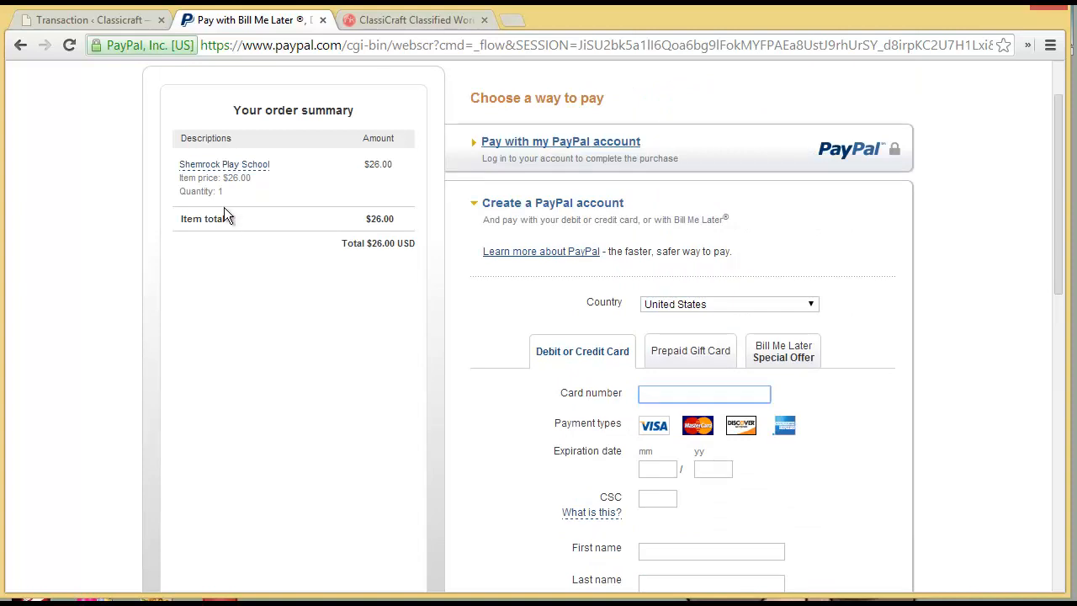
left_click(137, 19)
left_click(65, 52)
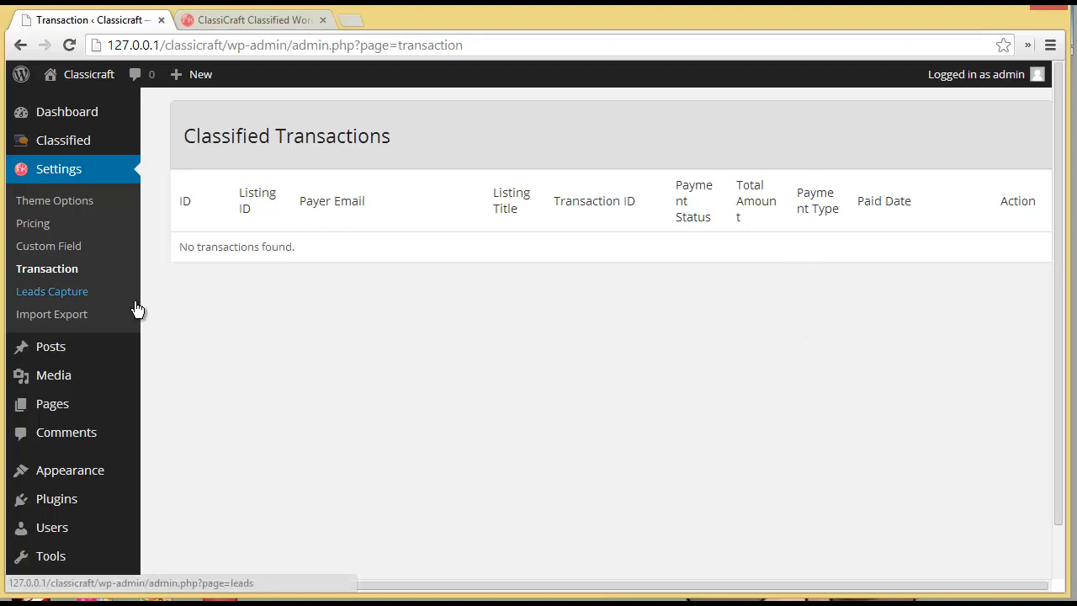
- Confirm Classified Leads has no entries, then view the site's recent listings in a new tab
left_click(51, 292)
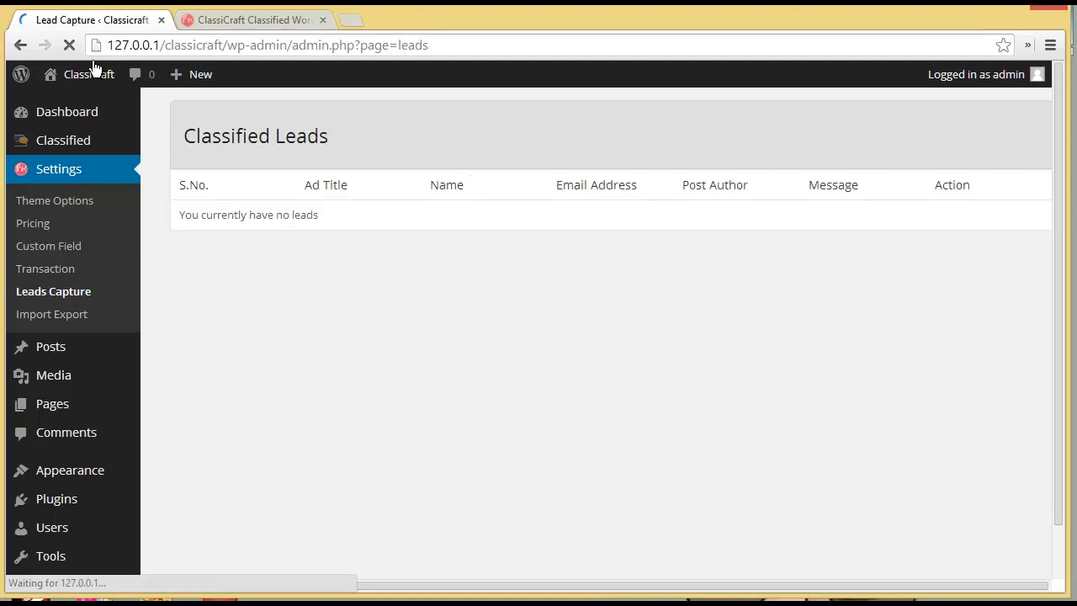
mouse_move(91, 84)
right_click(82, 101)
left_click(113, 108)
left_click(216, 21)
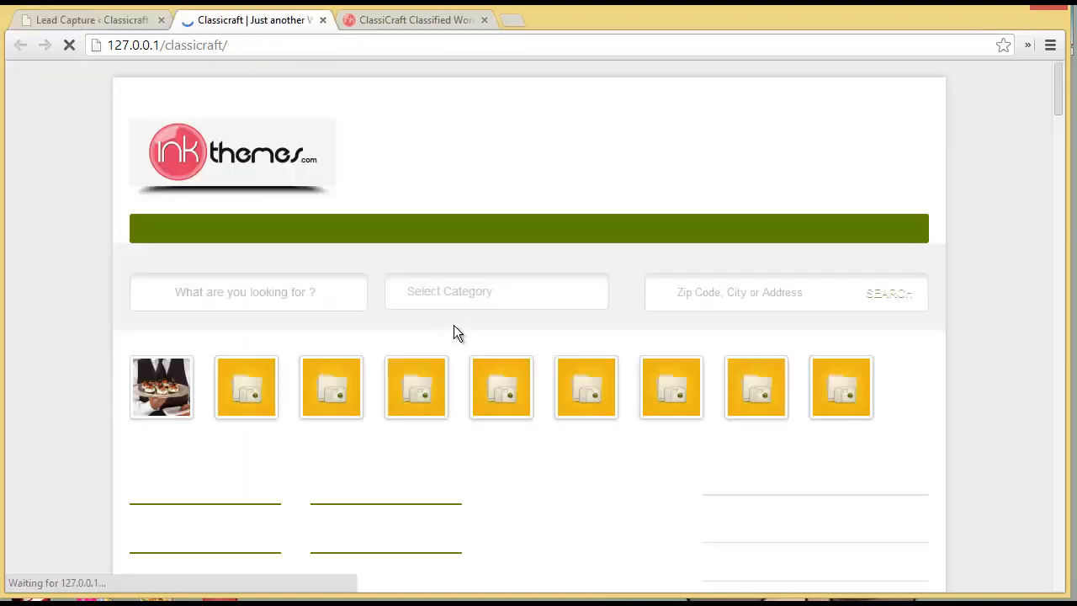
scroll(454, 324, "down", 6)
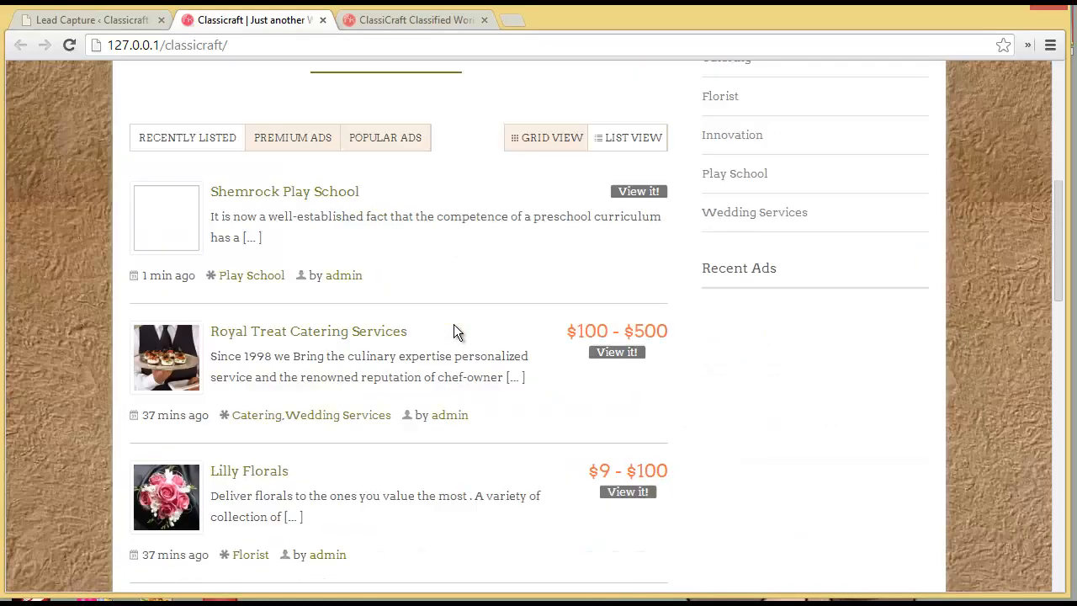
left_click(302, 332)
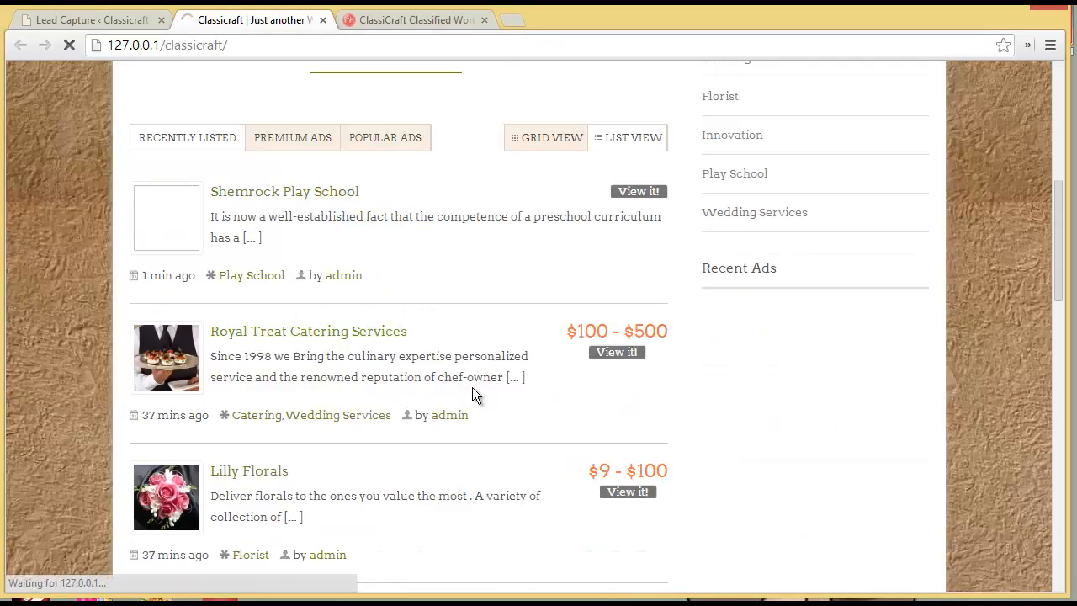
- Send Royal Treat Catering Services the message 'helooo' with the enquirer's name, e-mail and captcha answer
left_click(292, 336)
scroll(528, 438, "down", 3)
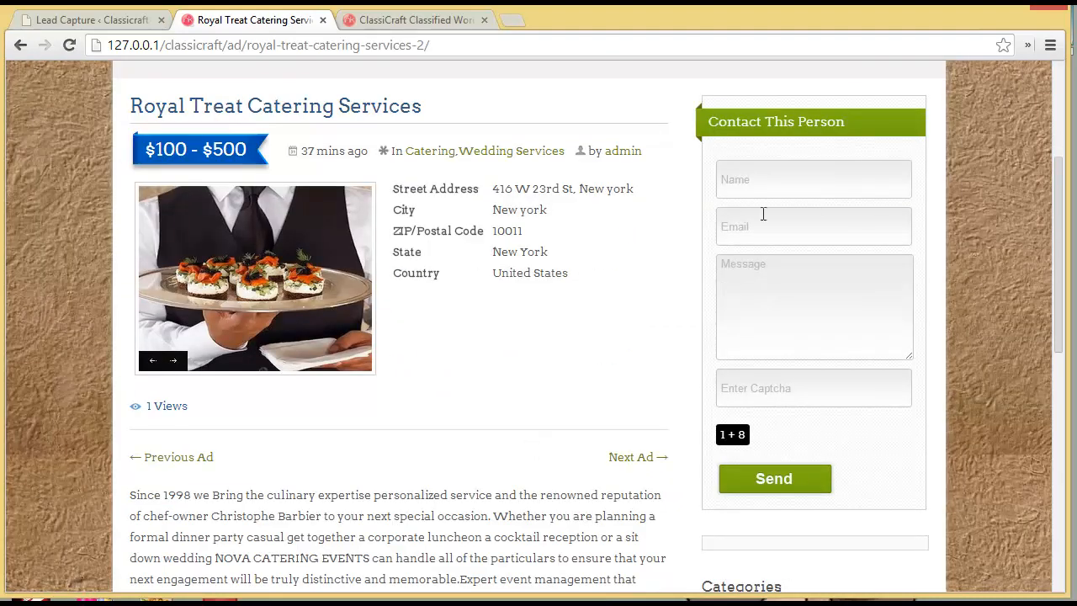
left_click(803, 182)
type("John")
key("Tab")
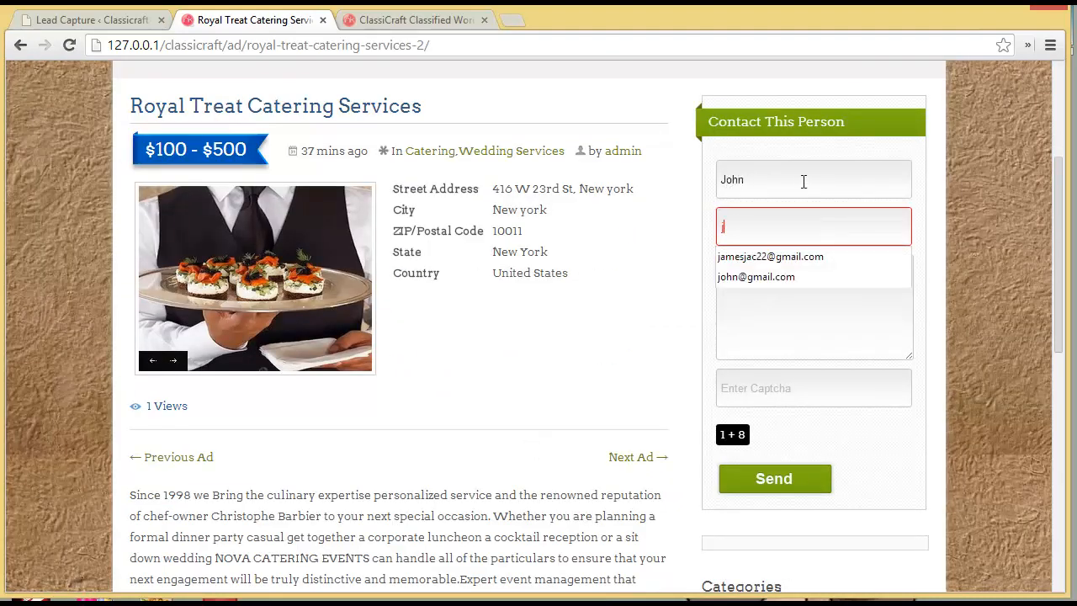
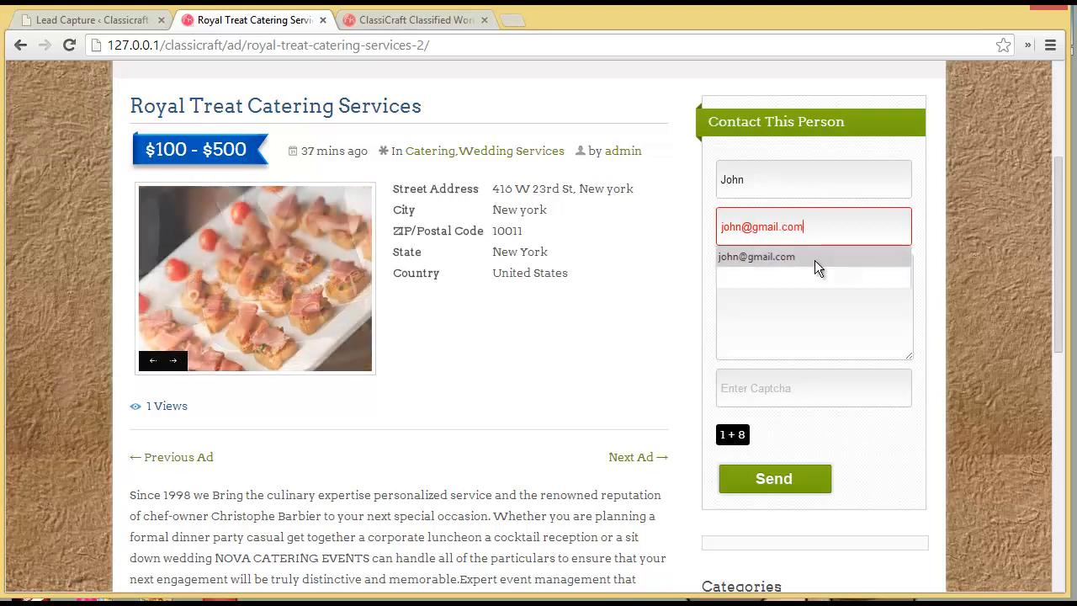
left_click(815, 260)
left_click(806, 314)
type("helooo")
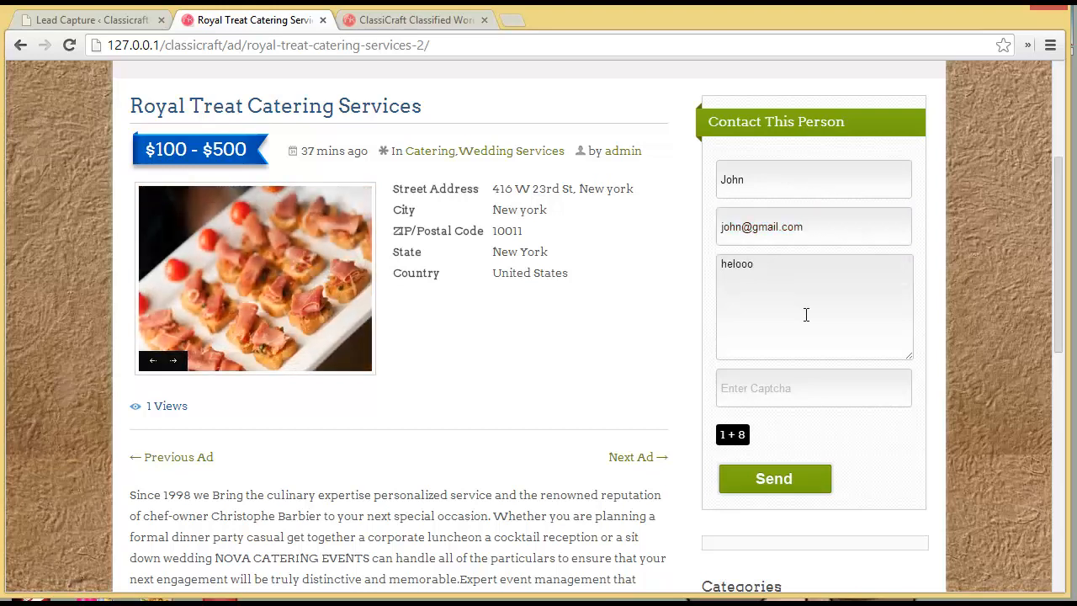
left_click(803, 386)
type("9")
left_click(793, 479)
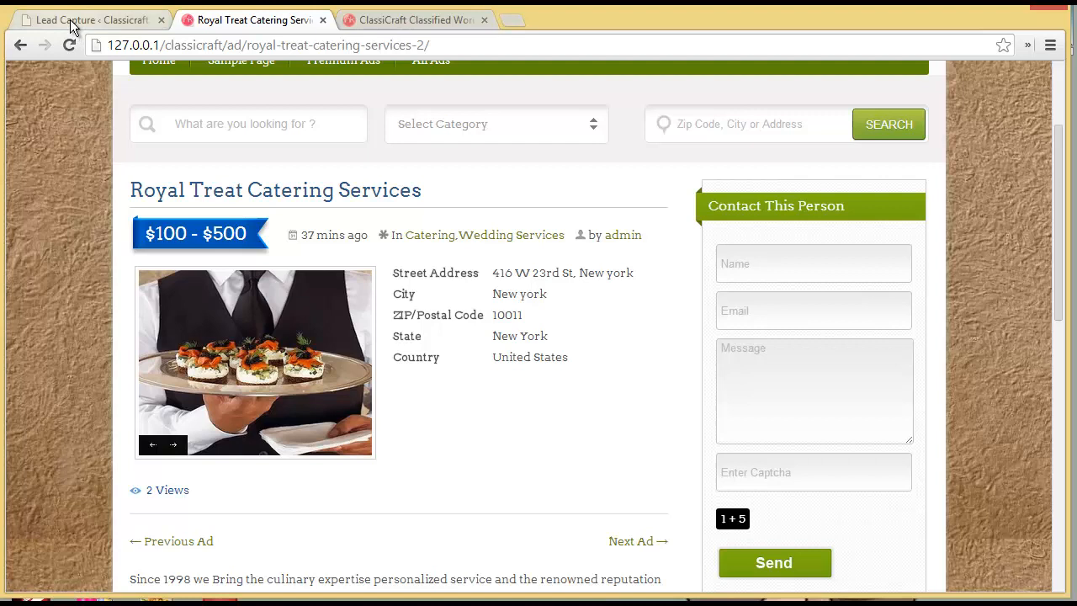
- Reload Classified Leads to find the Royal Treat Catering Services 'helooo' lead, then return to the ad
left_click(69, 20)
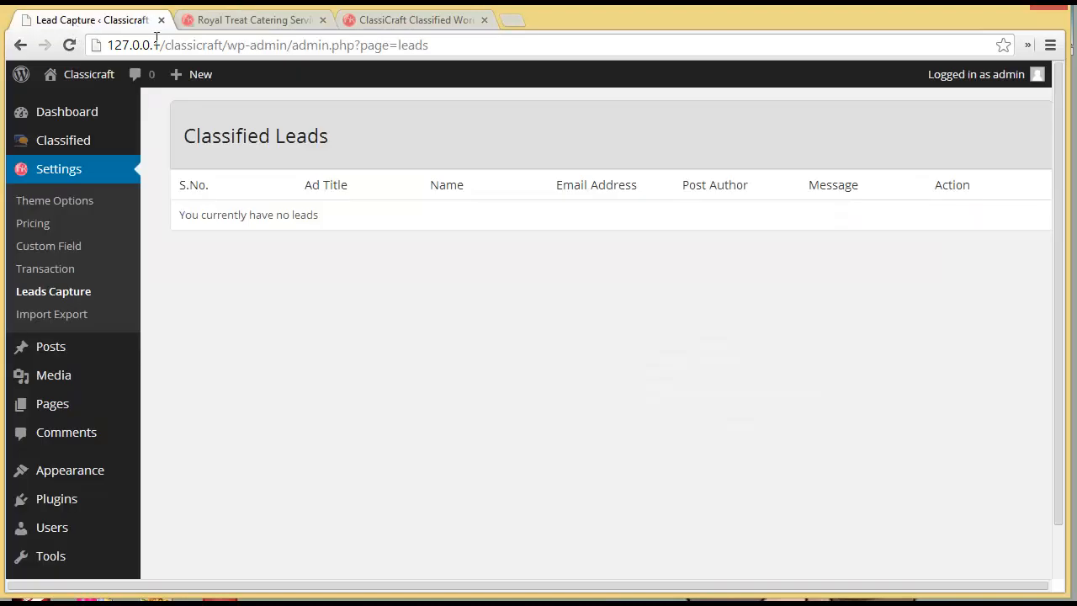
left_click(57, 290)
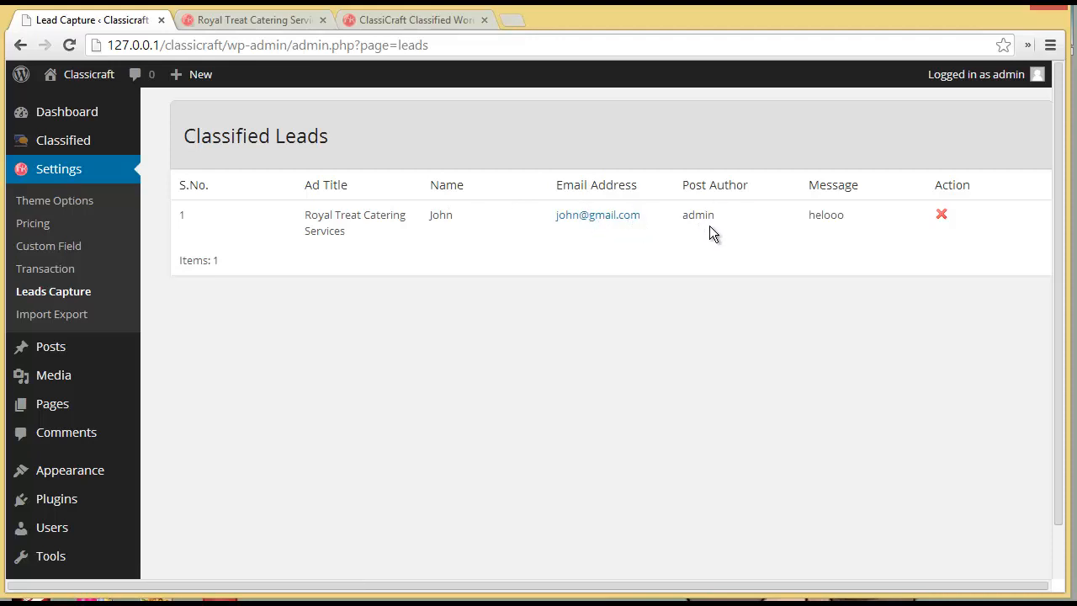
left_click(224, 20)
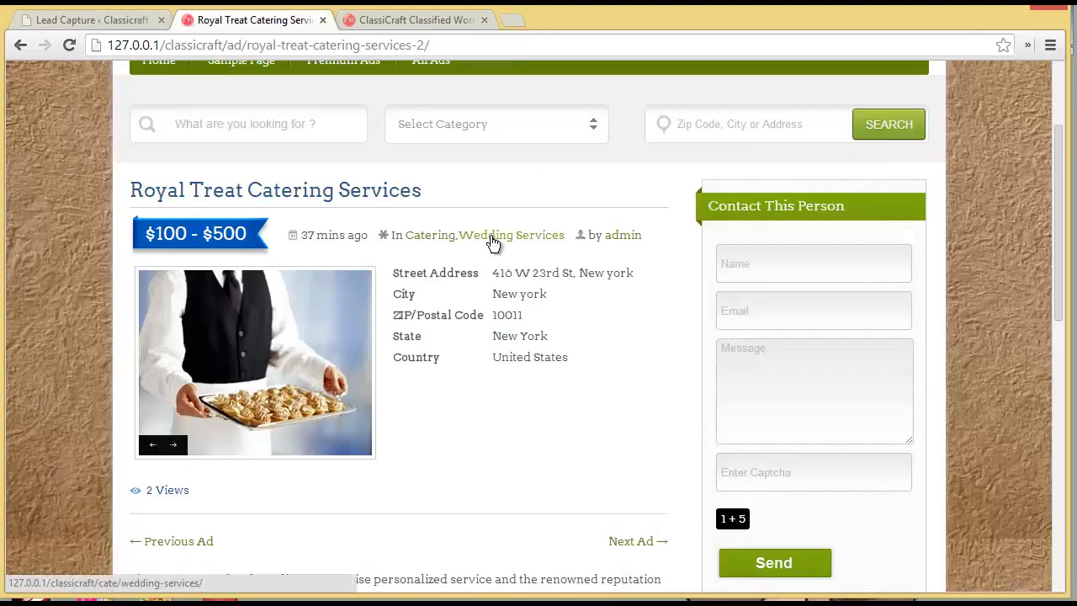
left_click(122, 20)
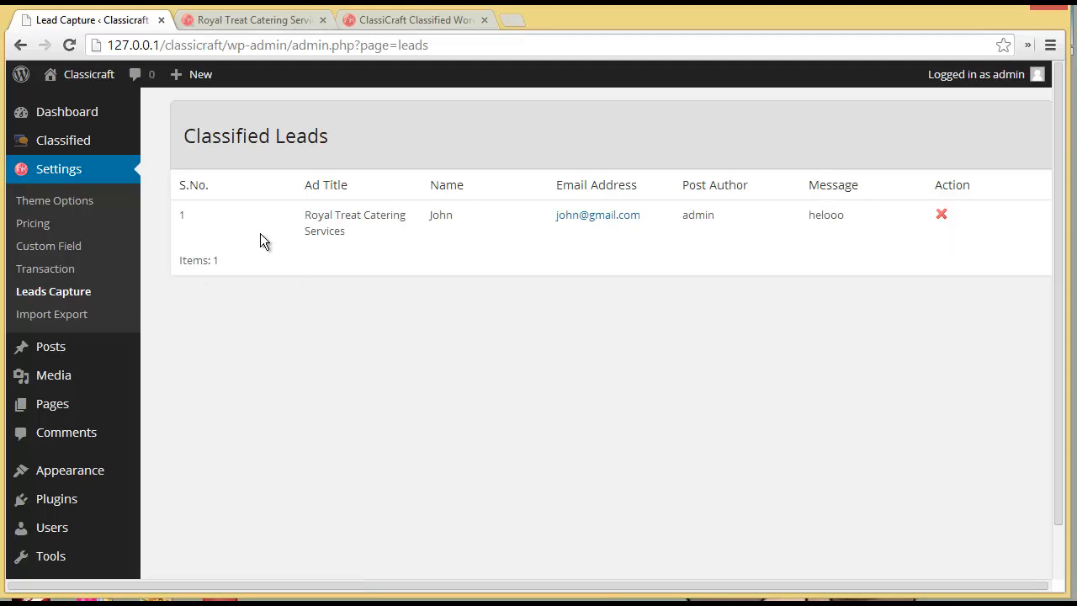
left_click(228, 24)
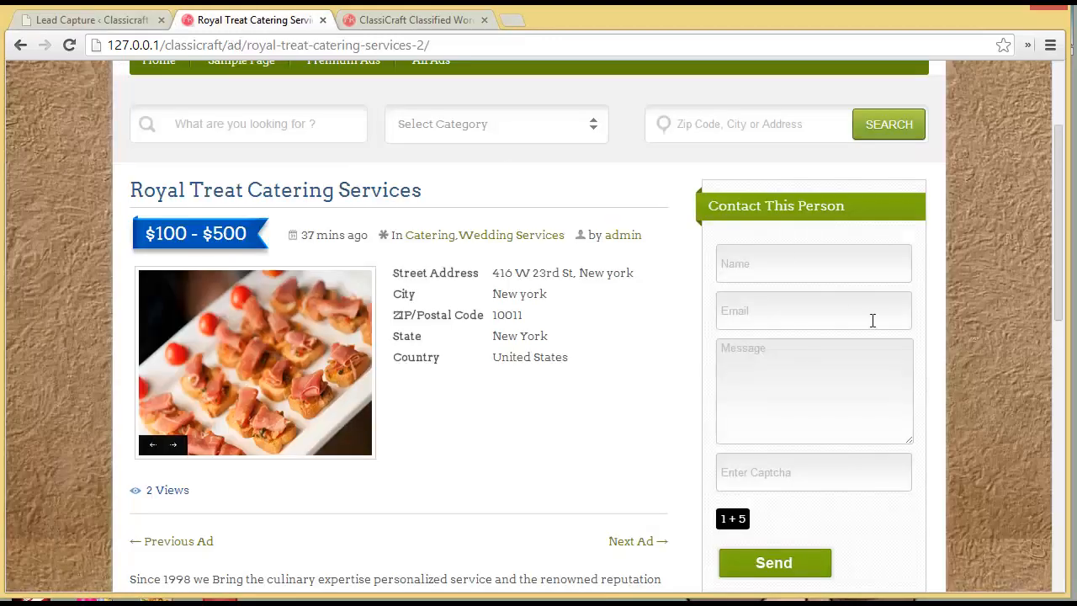
- Send a second enquiry 'hey' with the enquirer's e-mail and dismiss the sent confirmation
left_click(785, 263)
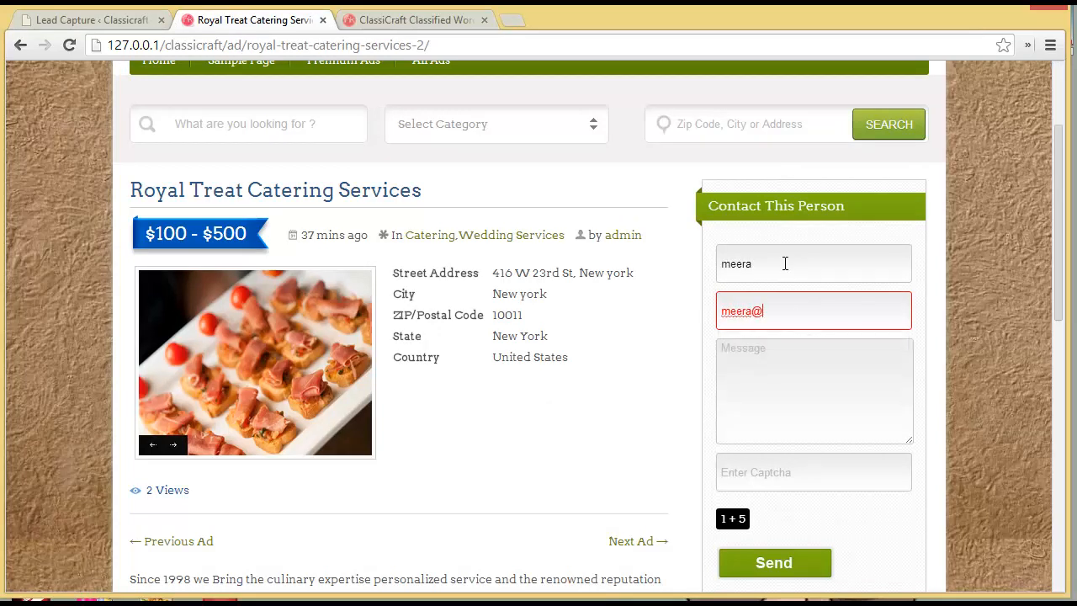
key("Tab")
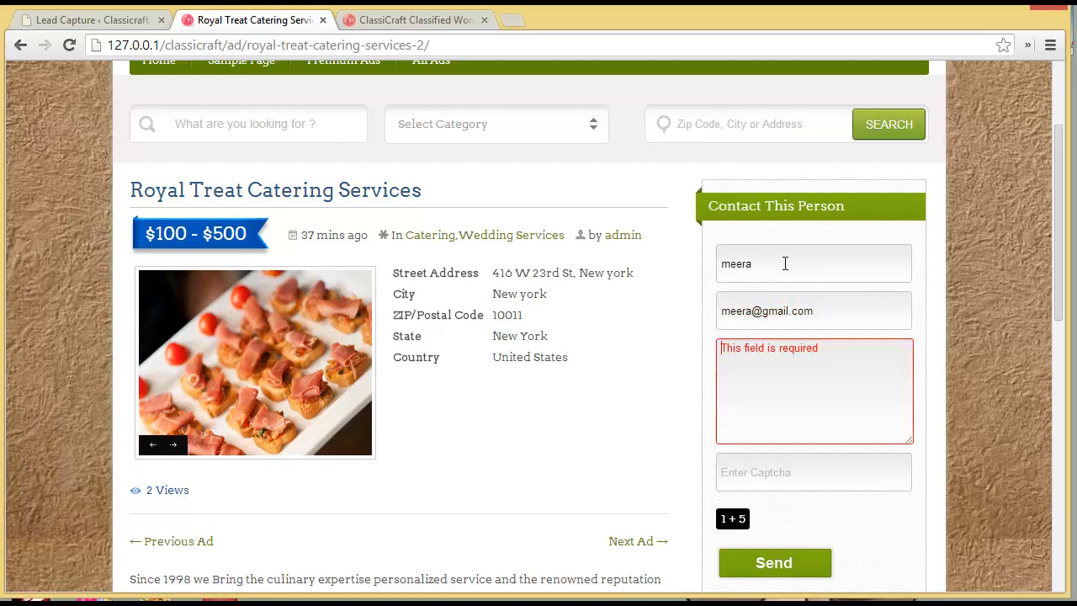
type("hey")
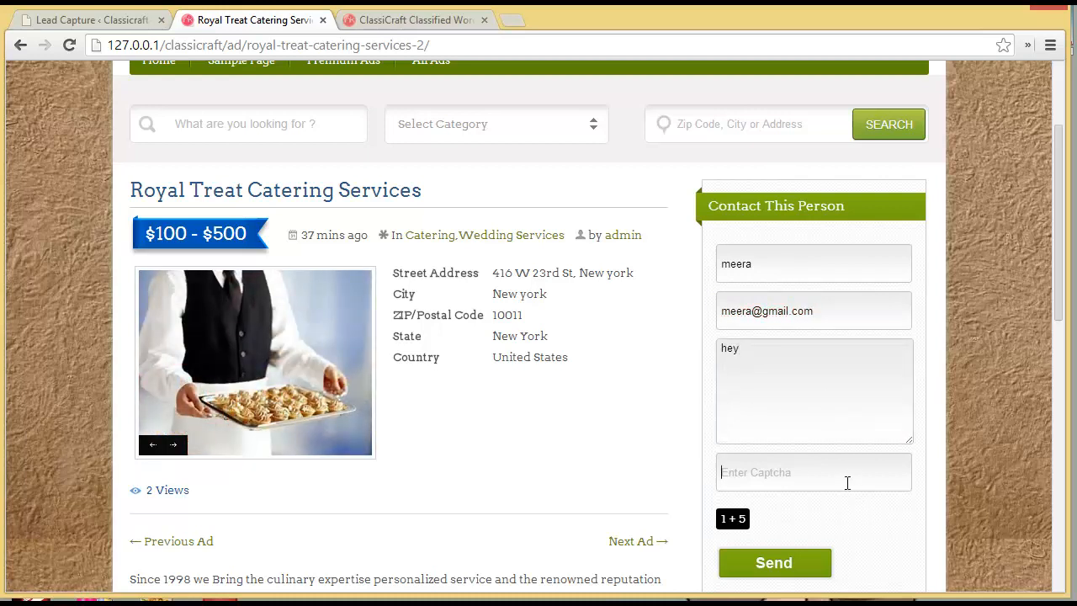
type("6")
left_click(805, 562)
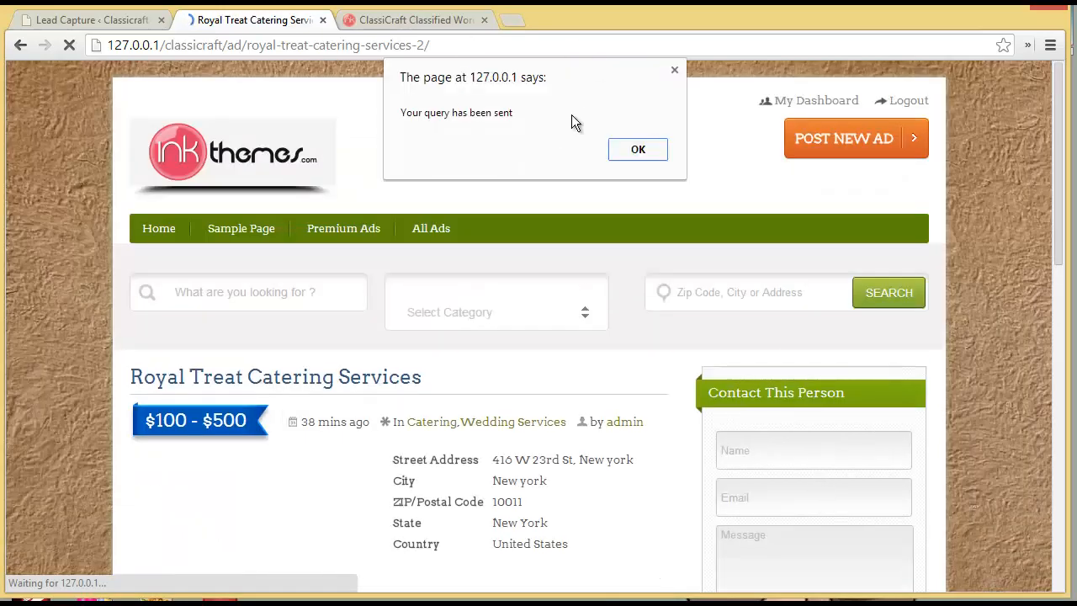
left_click(675, 71)
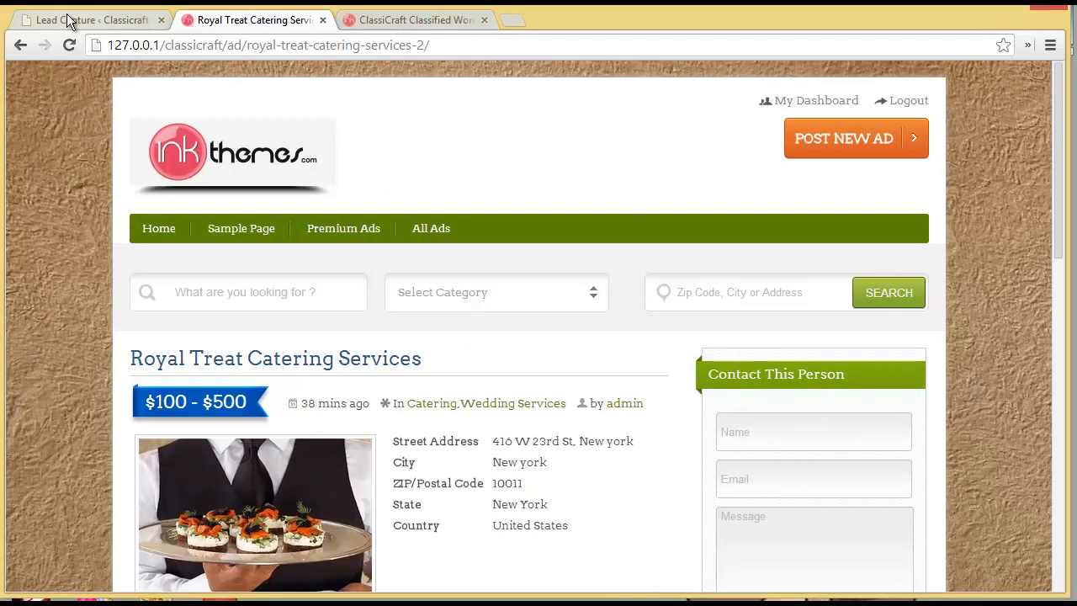
- Reload Classified Leads to show the second lead, then open Settings > Import Export
left_click(72, 19)
left_click(69, 44)
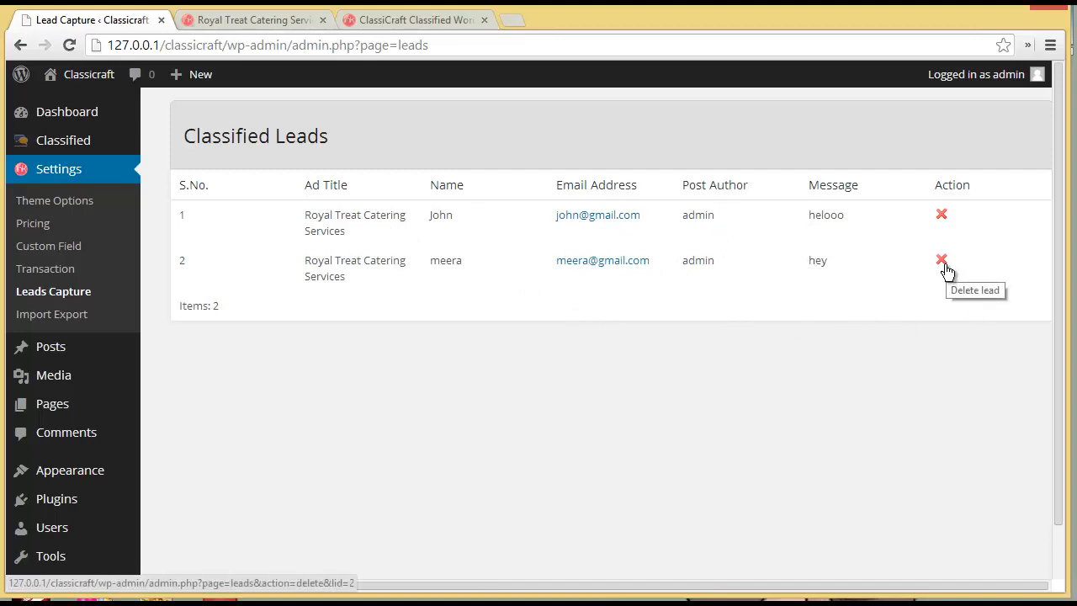
left_click(84, 314)
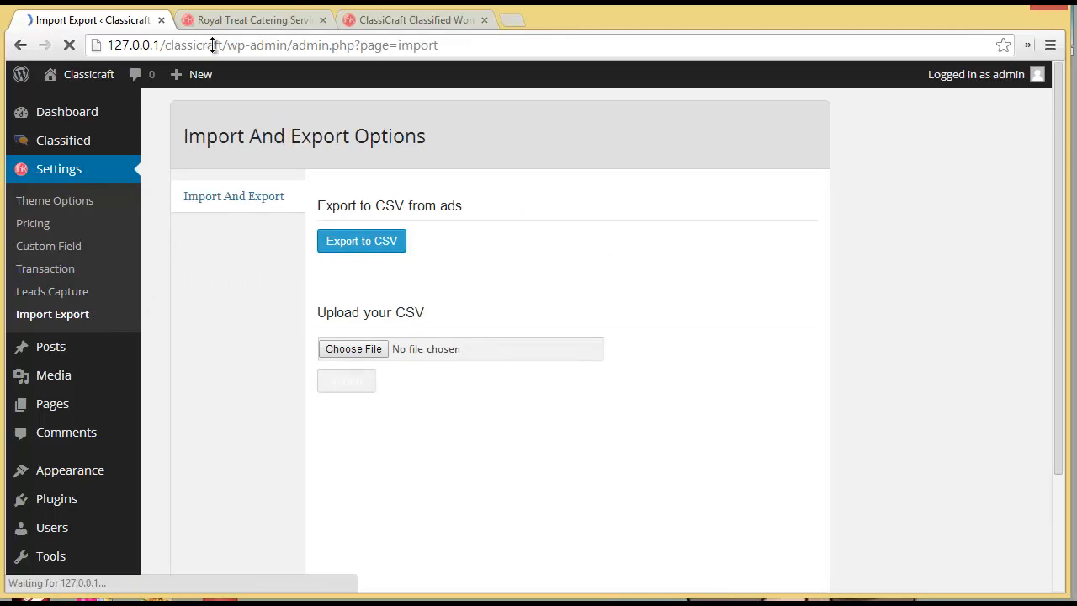
- Go to the site's front page and open the $25 Pestran Chelsea Bridge Hotel & Spa ad
left_click(220, 16)
left_click(155, 229)
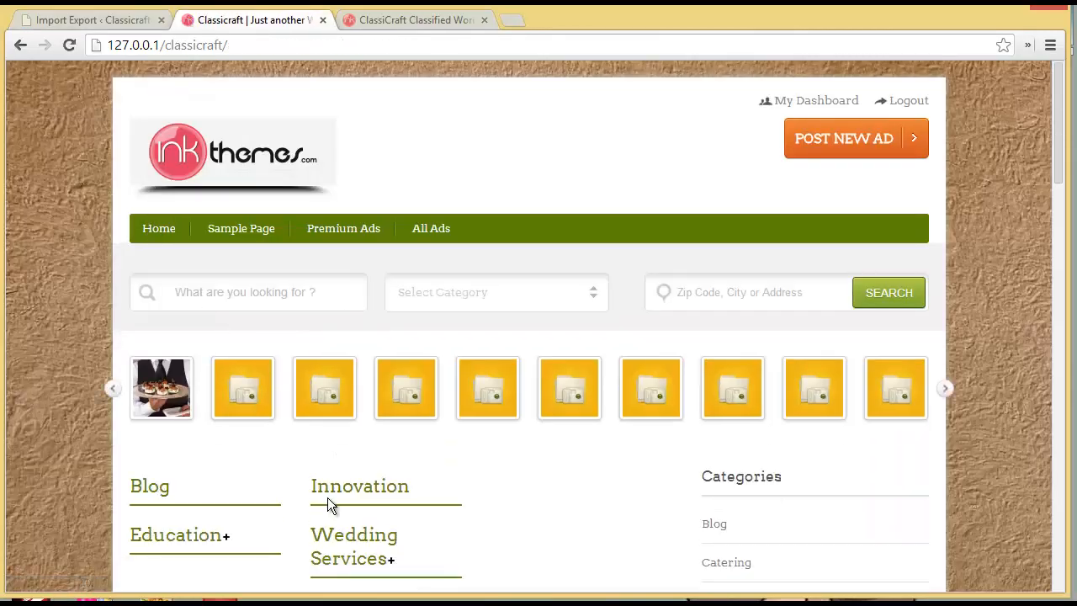
scroll(327, 498, "down", 15)
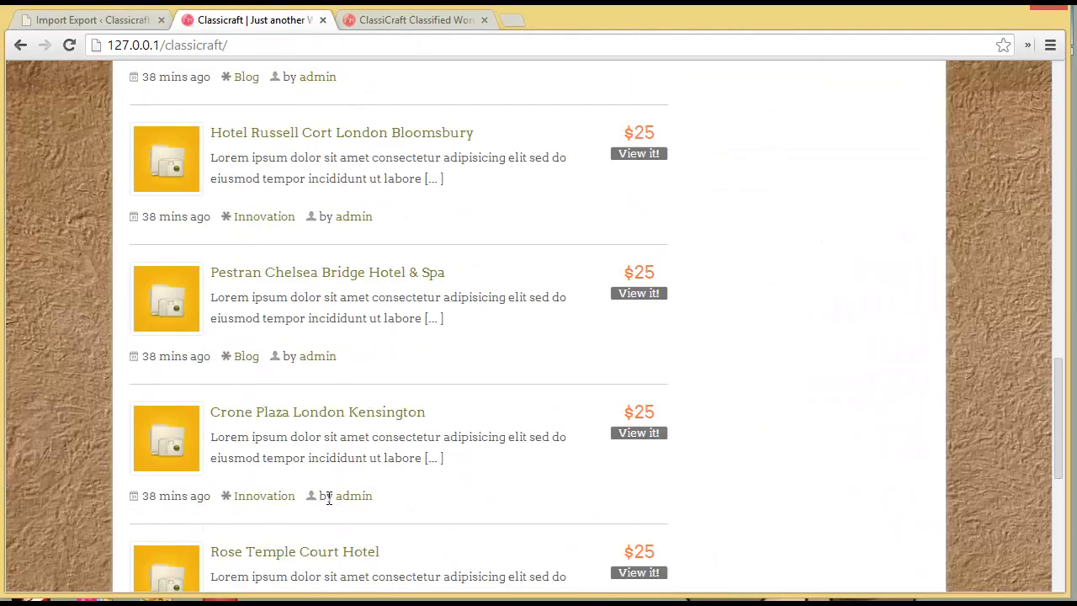
scroll(328, 497, "down", 3)
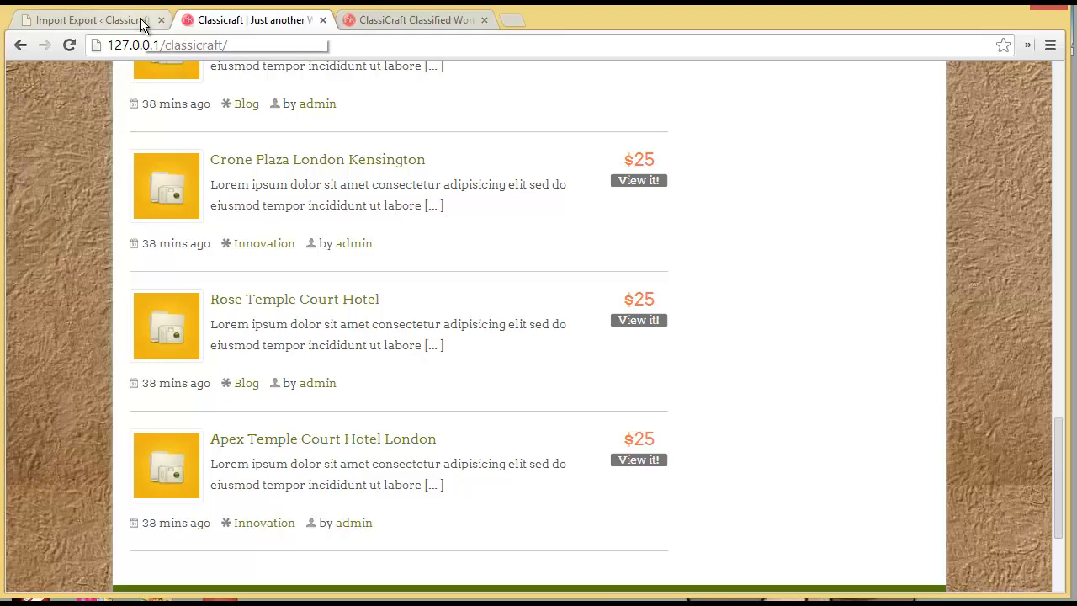
scroll(383, 394, "up", 2)
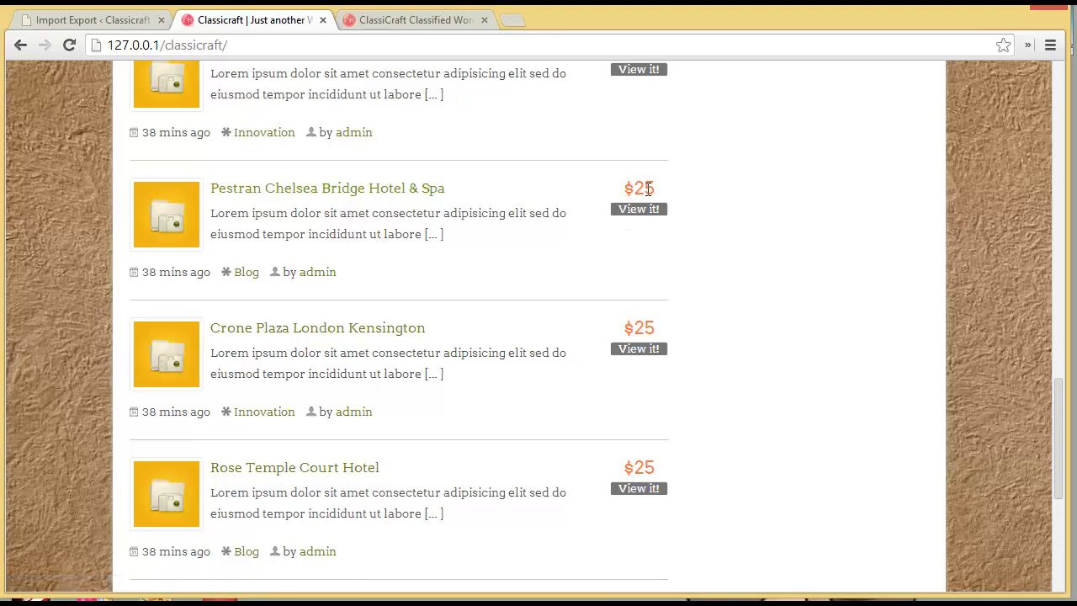
scroll(657, 244, "up", 2)
left_click(639, 378)
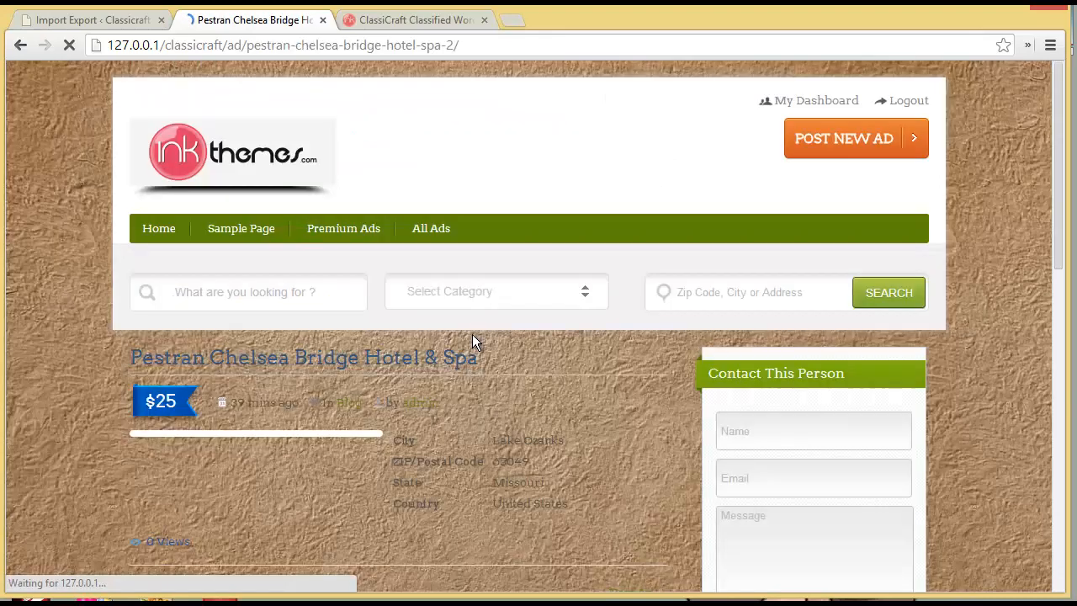
- Export all ads with Export to CSV and open the downloaded ad_report file
left_click(131, 22)
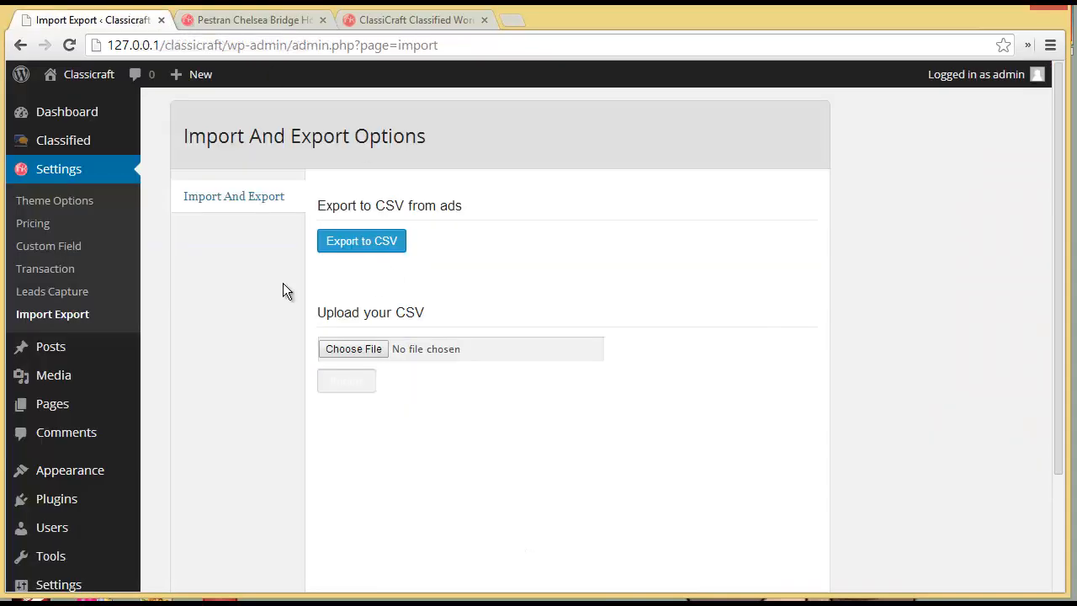
left_click(351, 244)
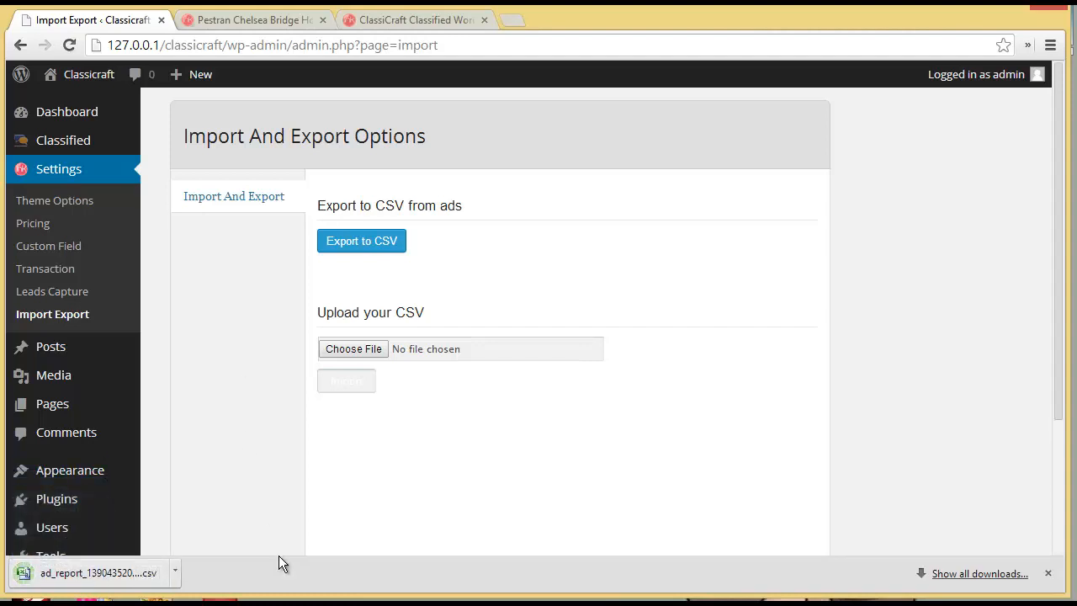
left_click(101, 573)
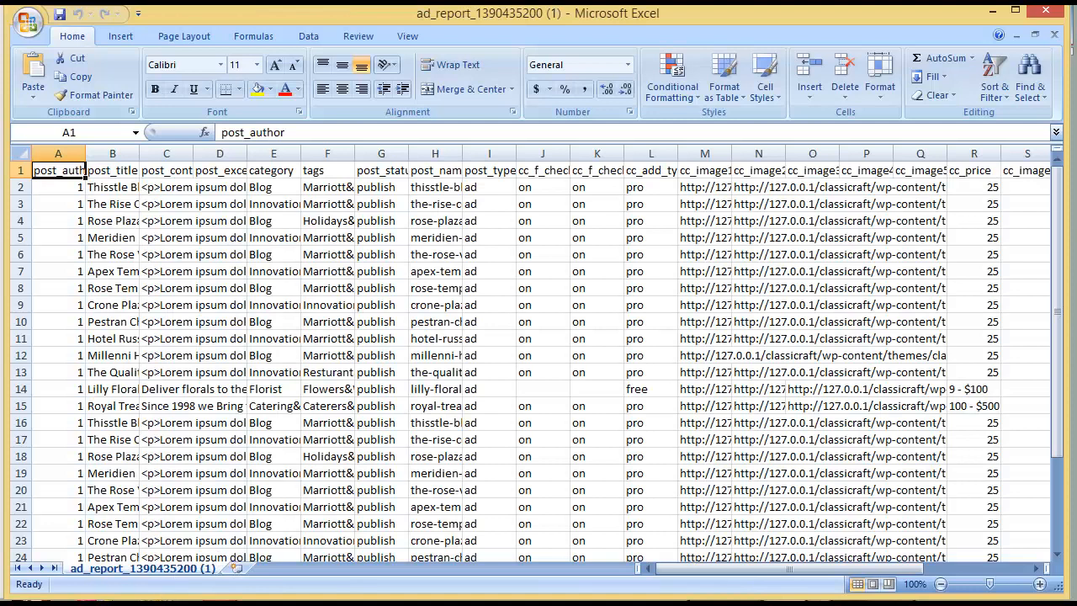
- Widen the post_title column B and scroll across to the cc_street through cc_country columns
left_click_drag(717, 571, 652, 569)
left_click_drag(138, 157, 306, 159)
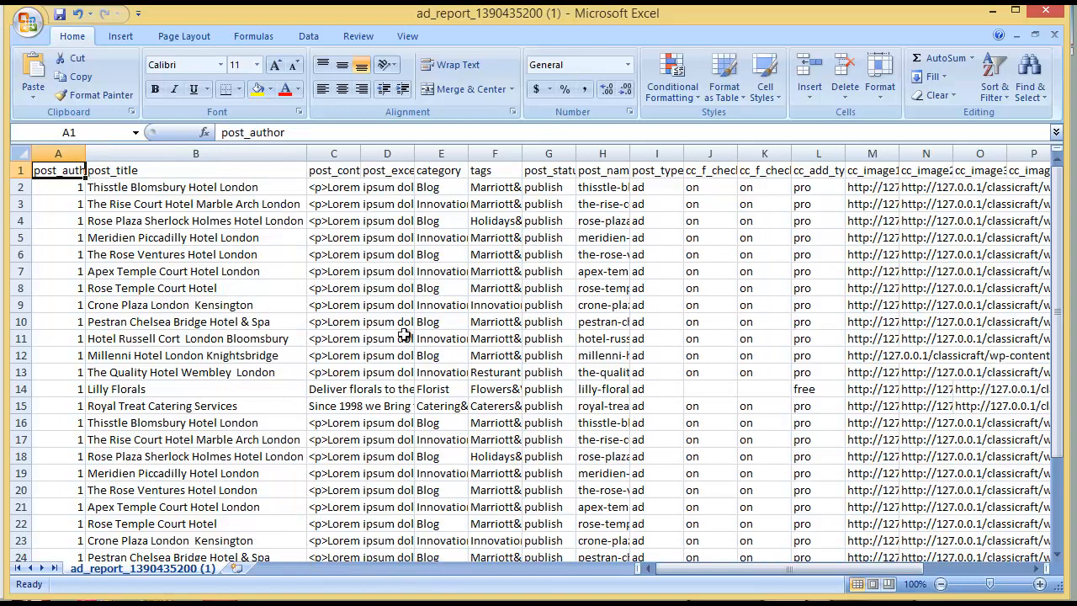
left_click_drag(692, 569, 758, 570)
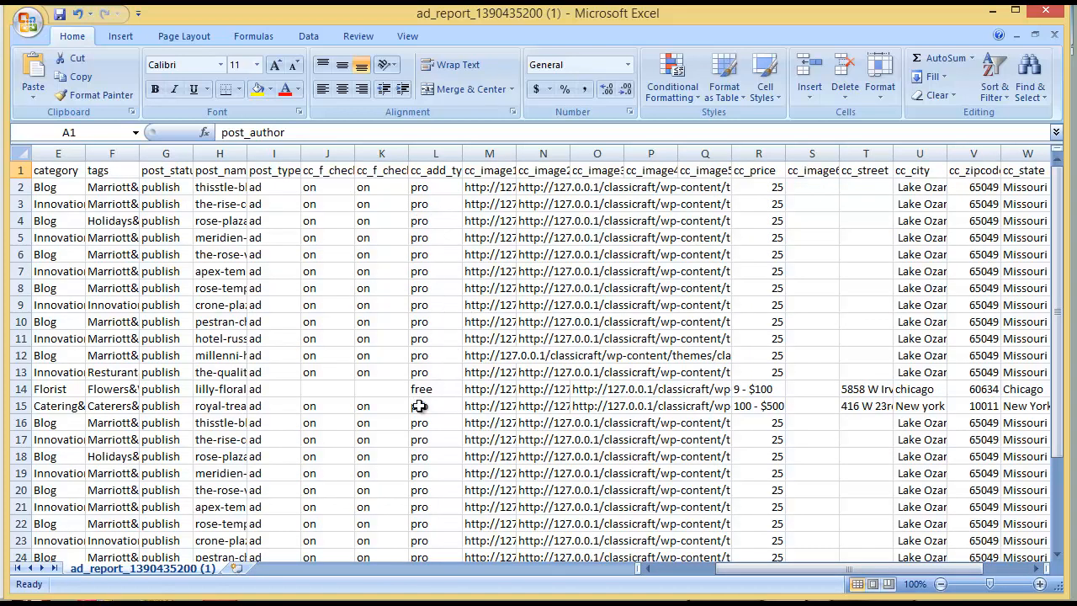
left_click_drag(744, 576, 783, 568)
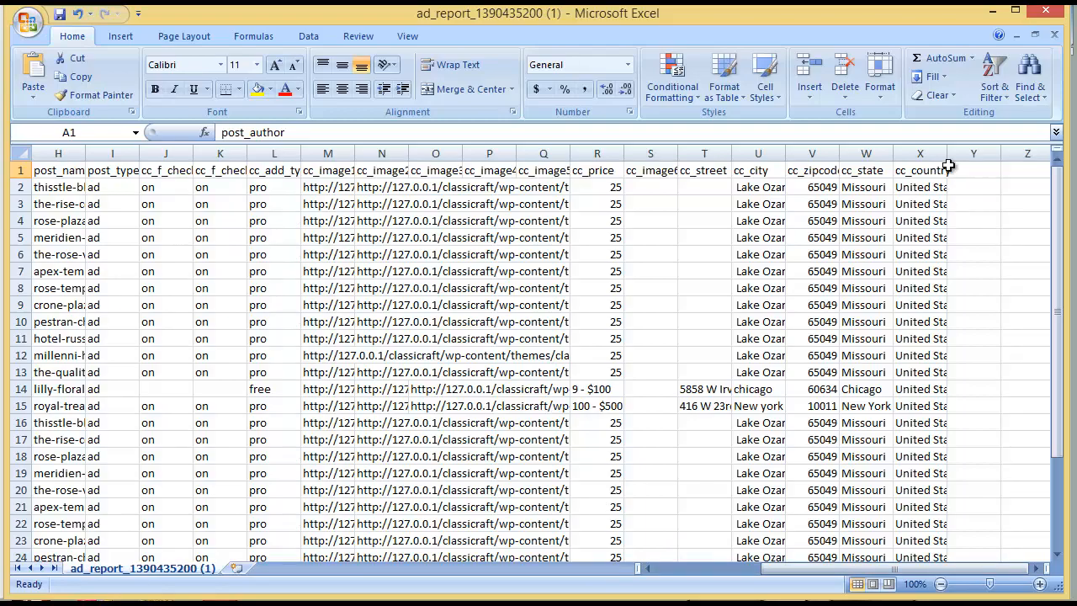
- Set Excel aside, glance over the Pestran Chelsea Bridge Hotel & Spa ad, and return to Import And Export Options
left_click(993, 11)
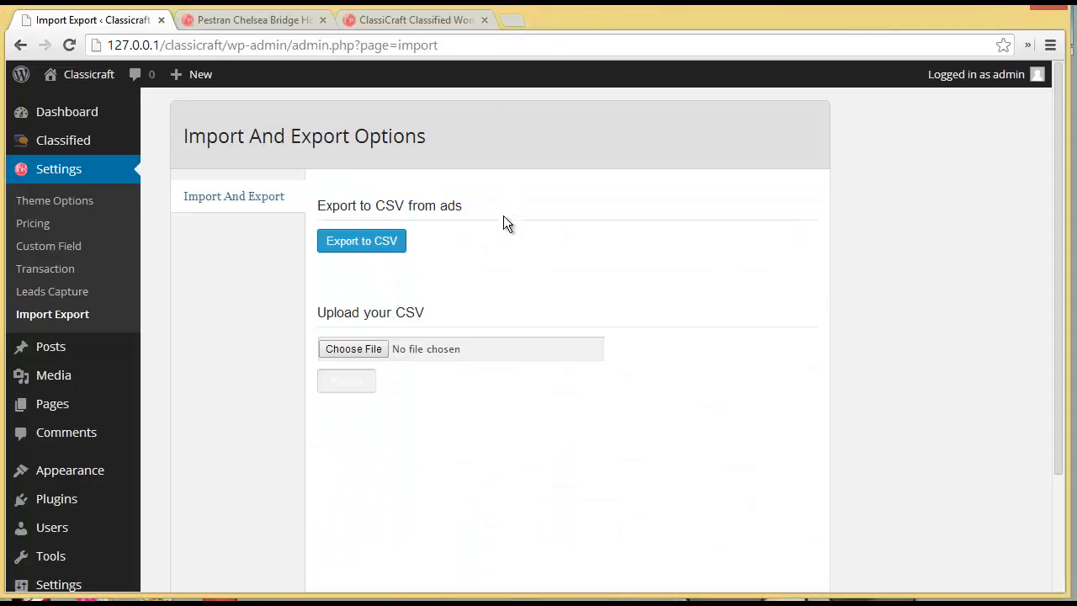
left_click(263, 21)
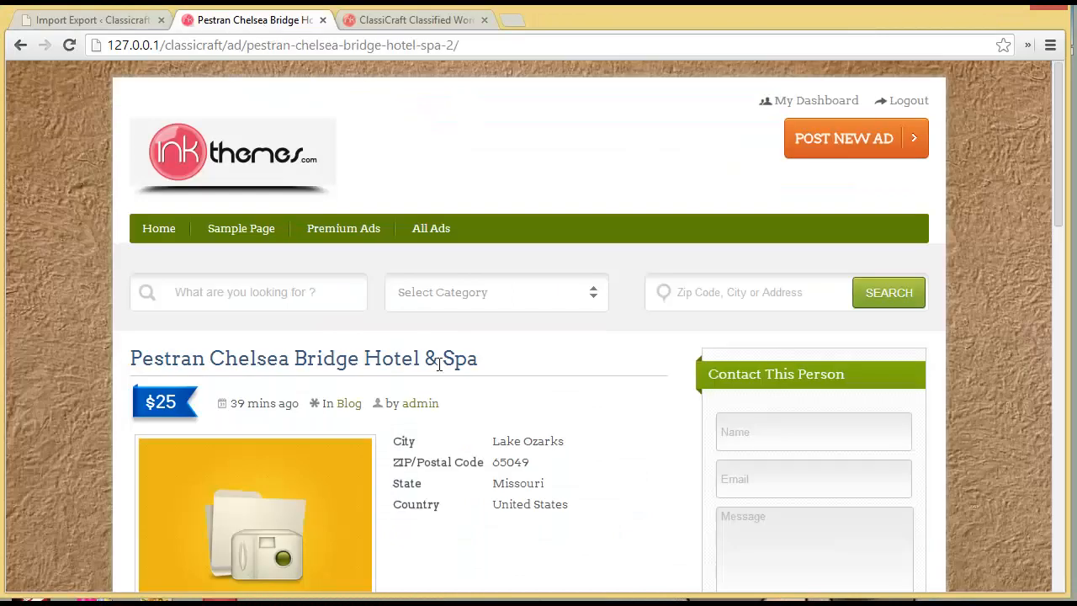
scroll(438, 370, "down", 2)
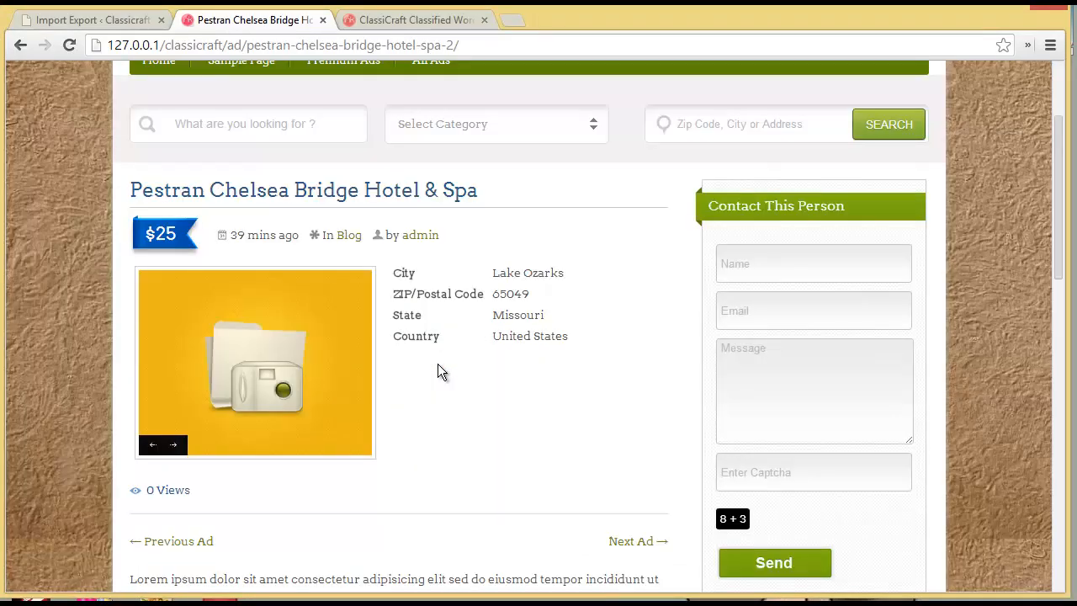
left_click(119, 27)
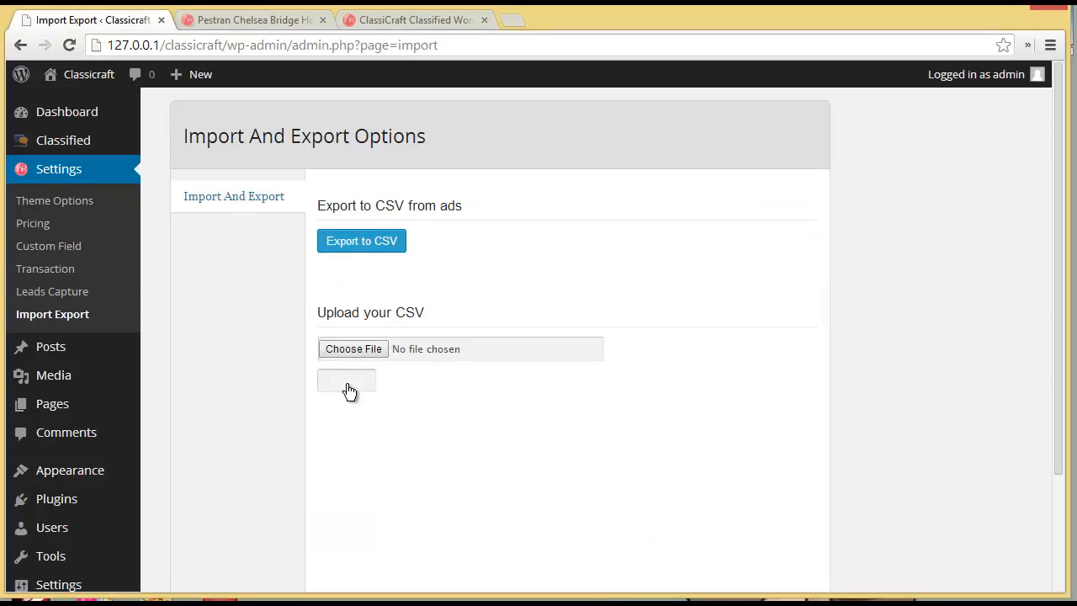
left_click(246, 19)
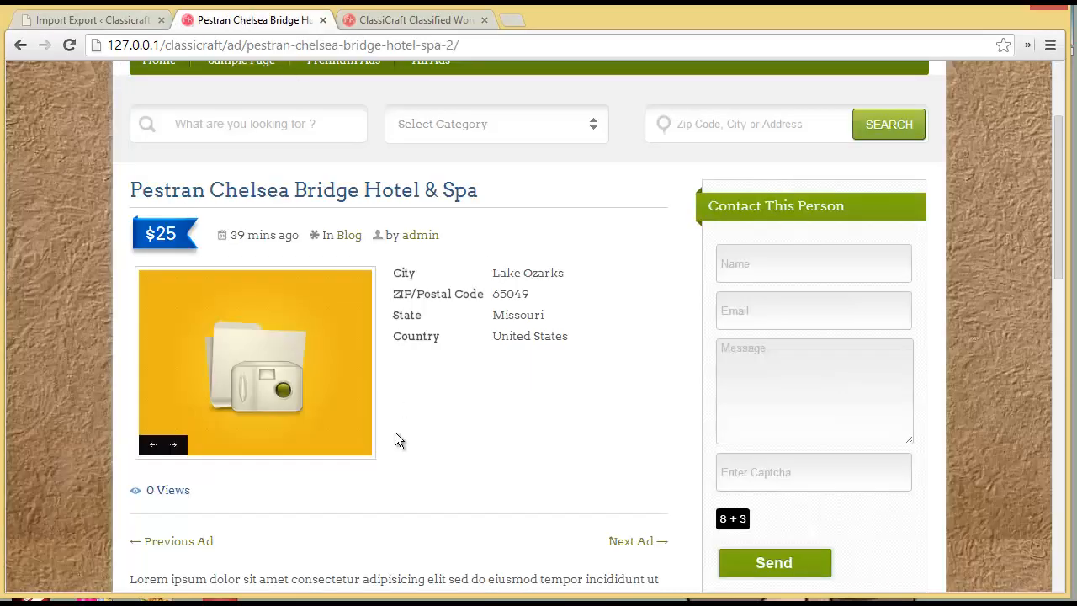
left_click(109, 24)
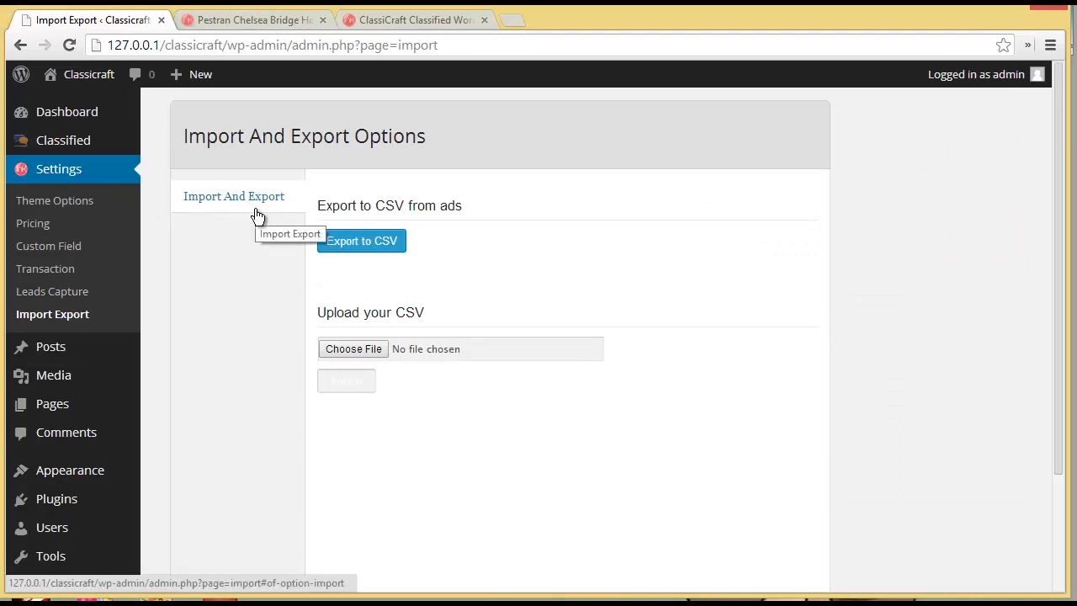
- Open Settings > Custom Field and look through the list of custom fields
left_click(73, 249)
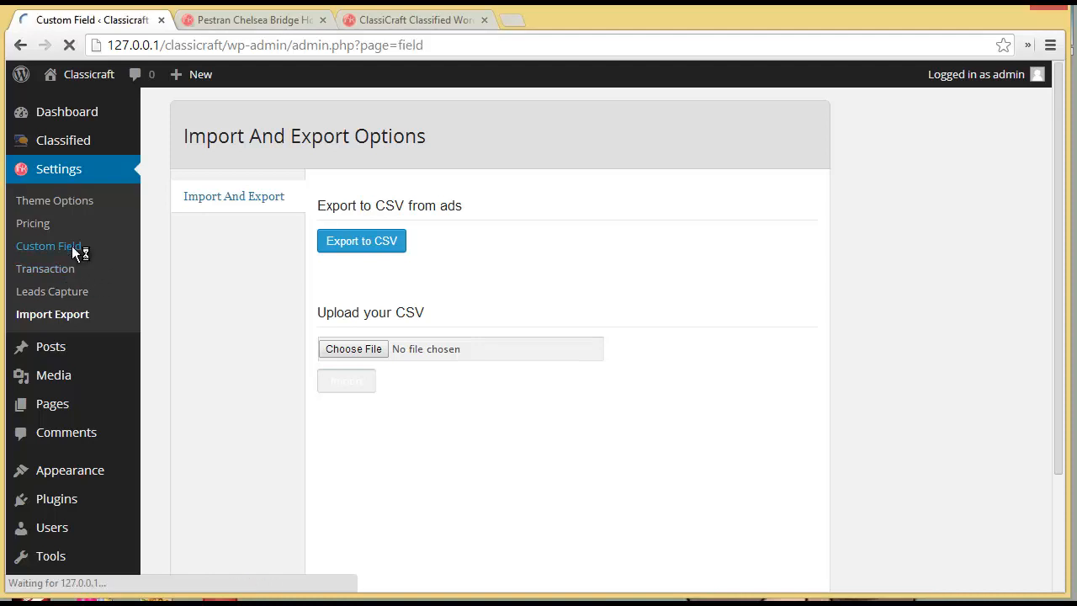
scroll(243, 334, "down", 1)
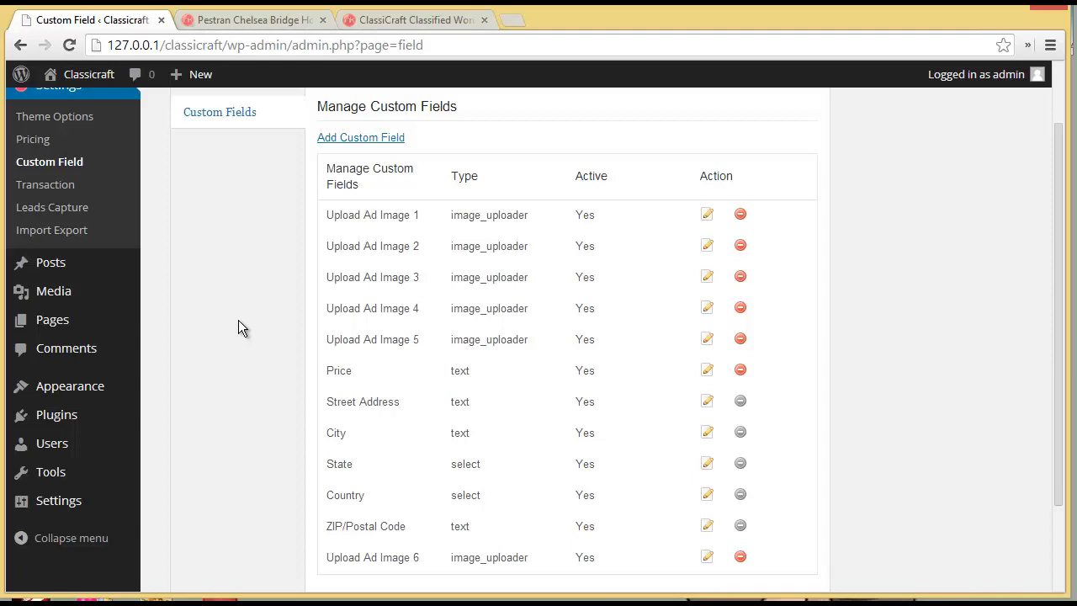
scroll(195, 290, "up", 1)
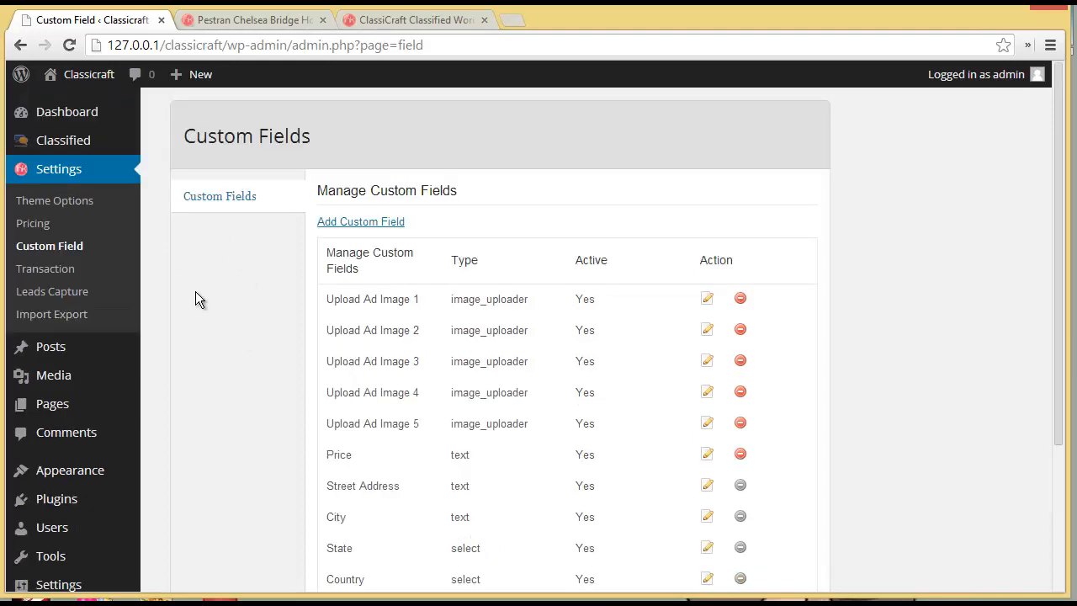
- Go to Settings > Transaction to view the Classified Transactions page, which shows no transactions
left_click(101, 268)
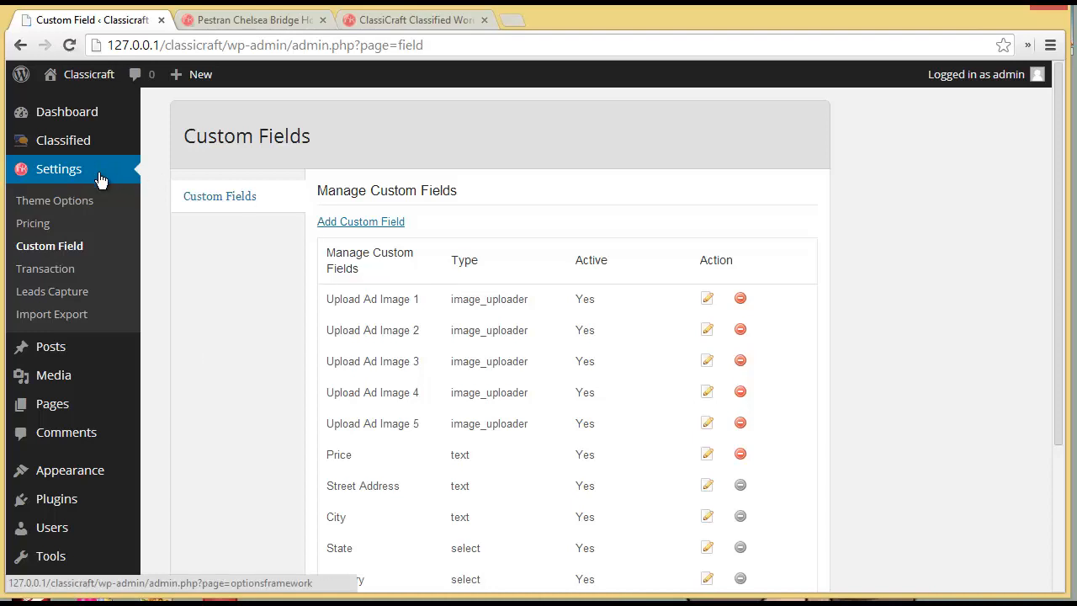
scroll(216, 256, "down", 1)
scroll(216, 255, "up", 1)
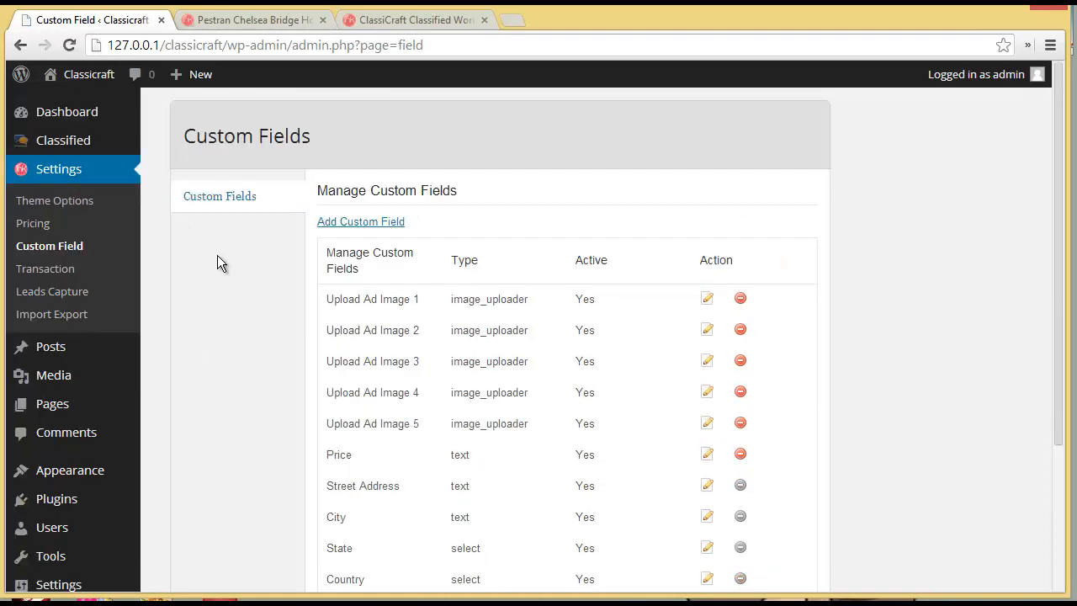
left_click(38, 267)
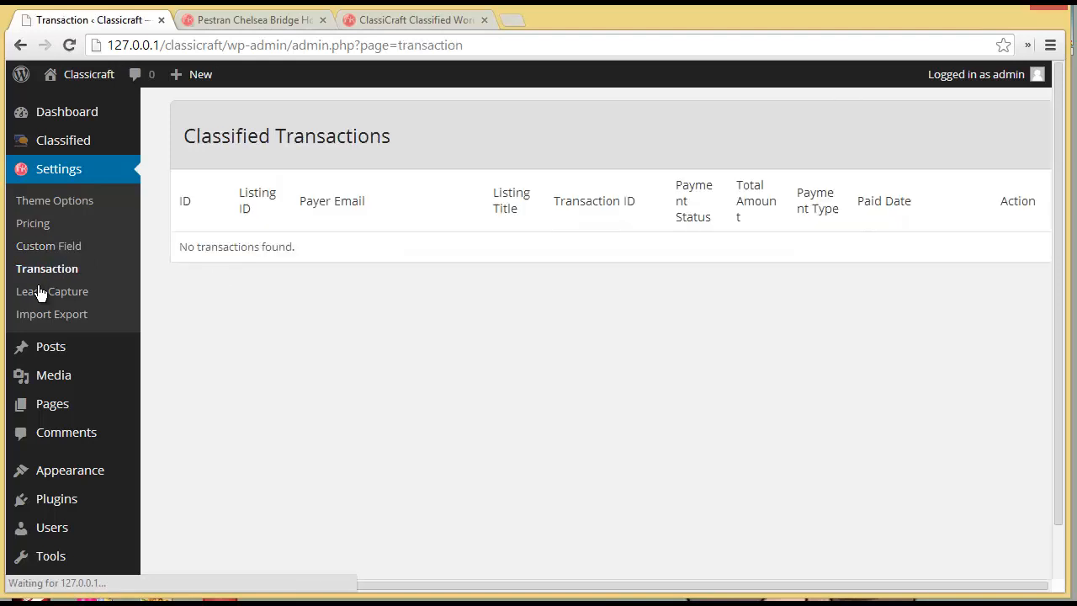